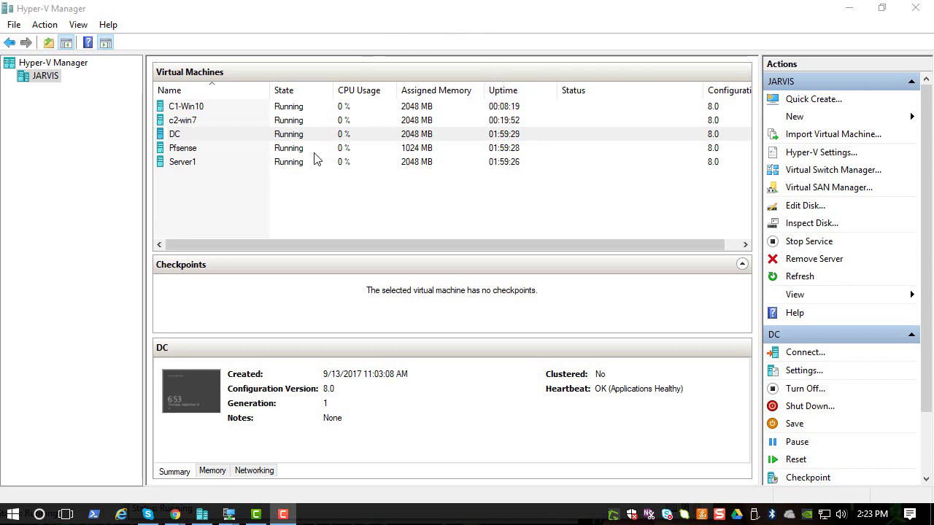
Connect to the DC virtual machine and close the leftover update results and Group Policy Management windows
click(198, 132)
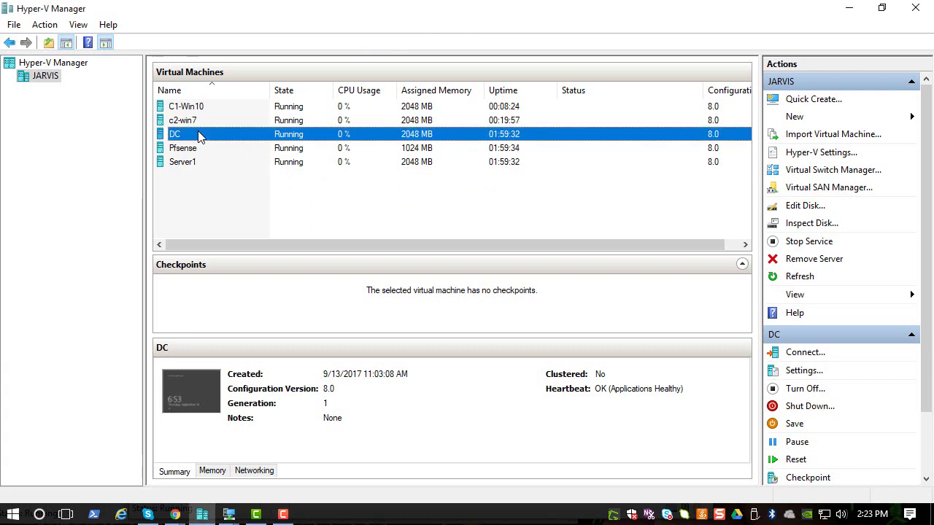
right_click(198, 132)
click(226, 141)
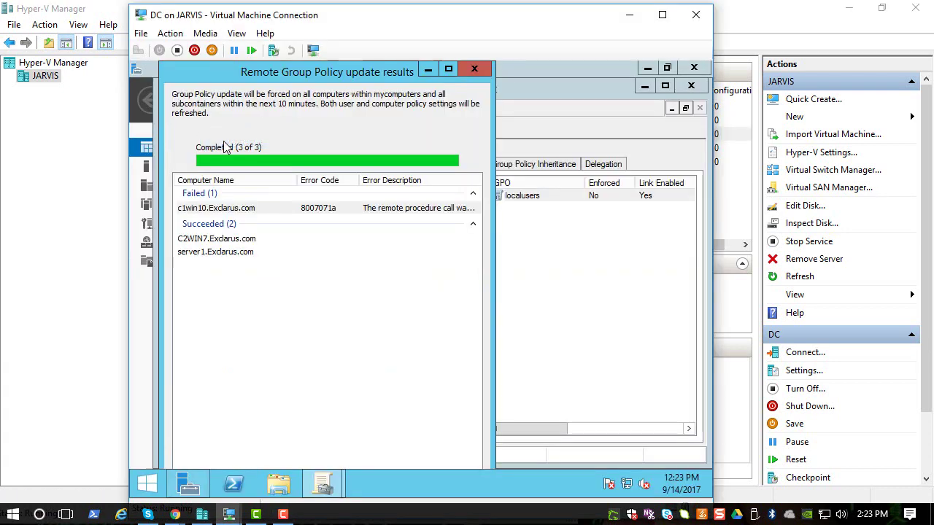
click(474, 68)
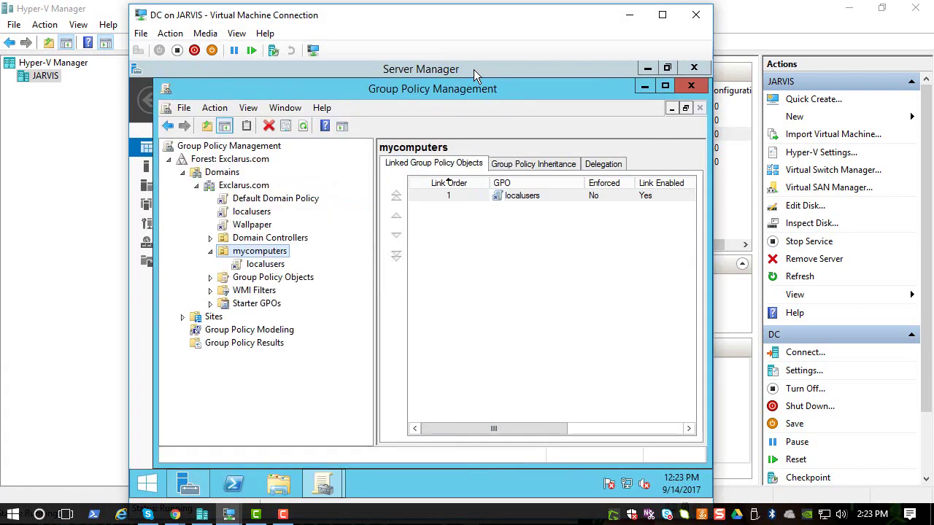
click(691, 86)
Open Active Directory Users and Computers and start a new group in the Exclarus.com Users container
click(608, 104)
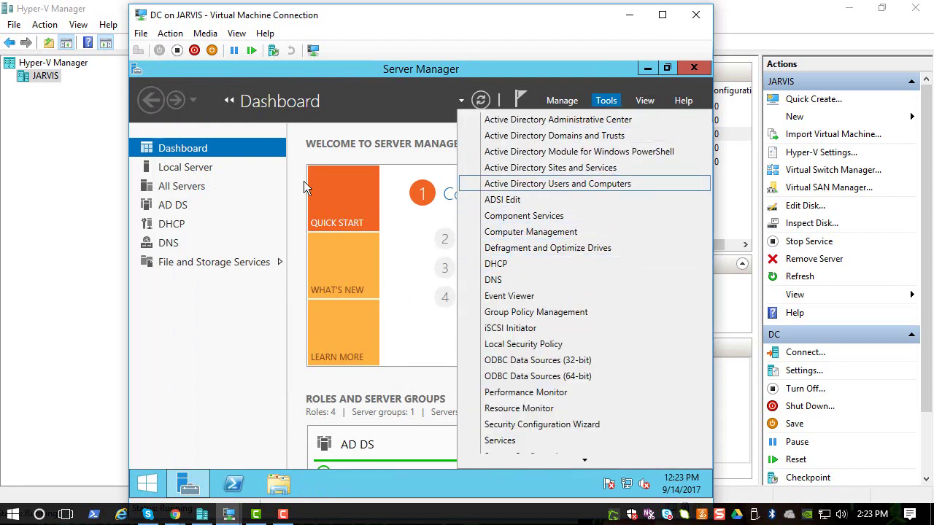
click(516, 185)
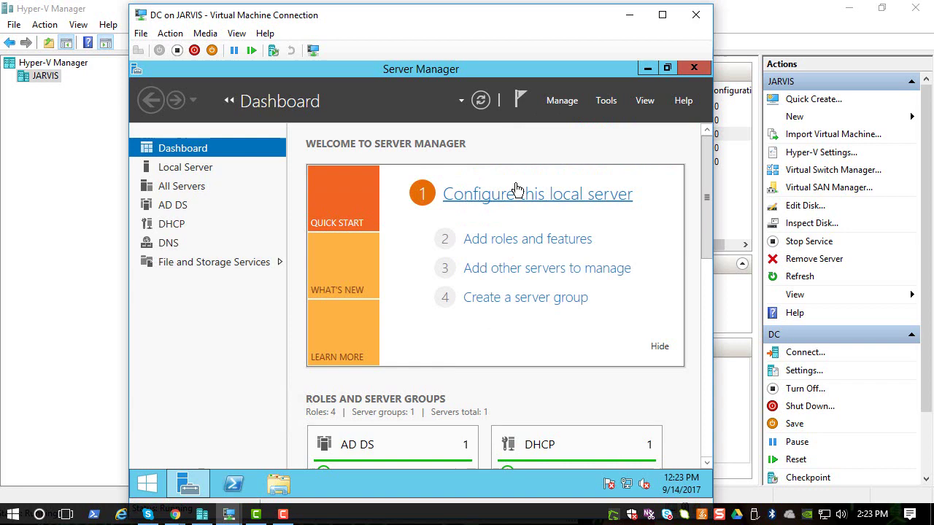
click(226, 267)
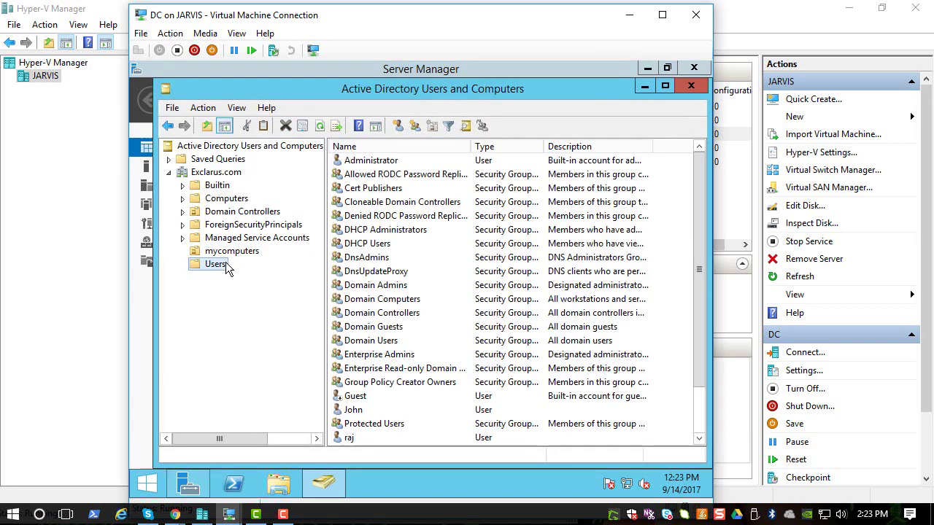
right_click(226, 265)
mouse_move(281, 310)
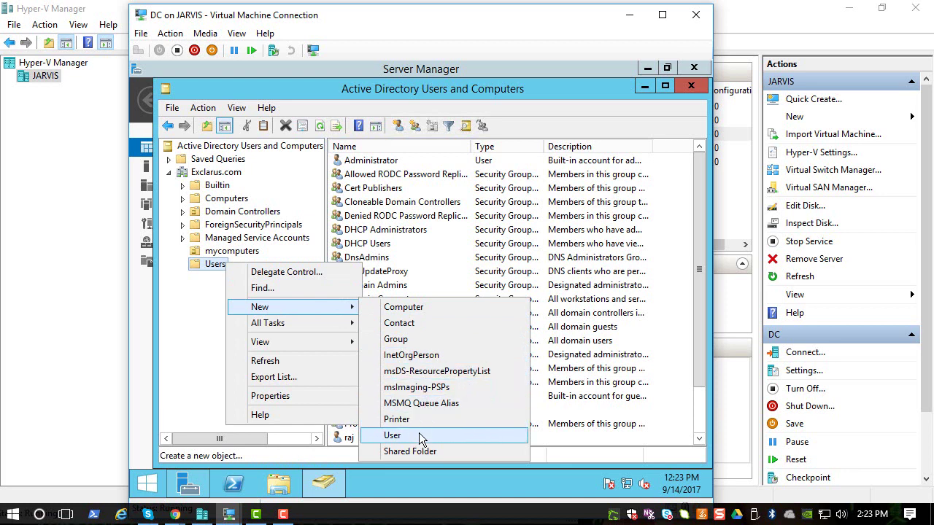
Create the Global Security group 'helpdesk' in Users and locate it in the list
click(418, 340)
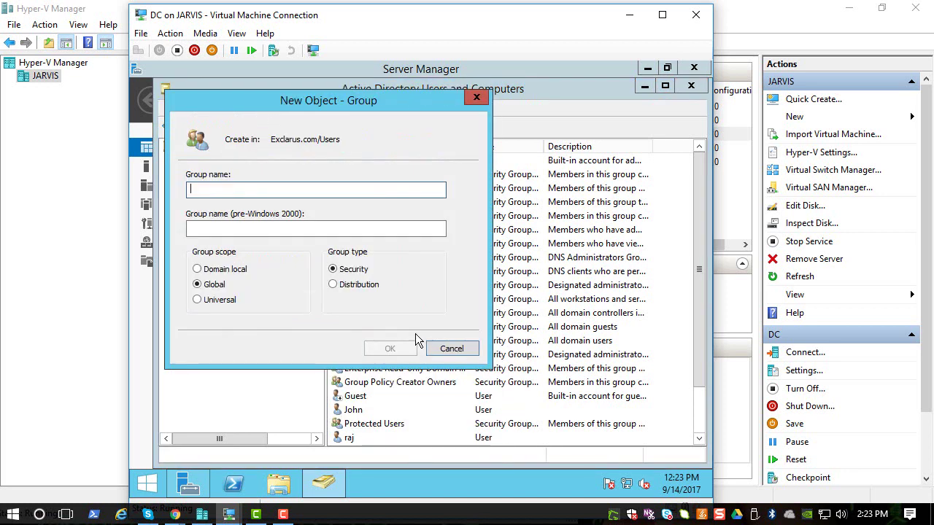
text(helpdesk)
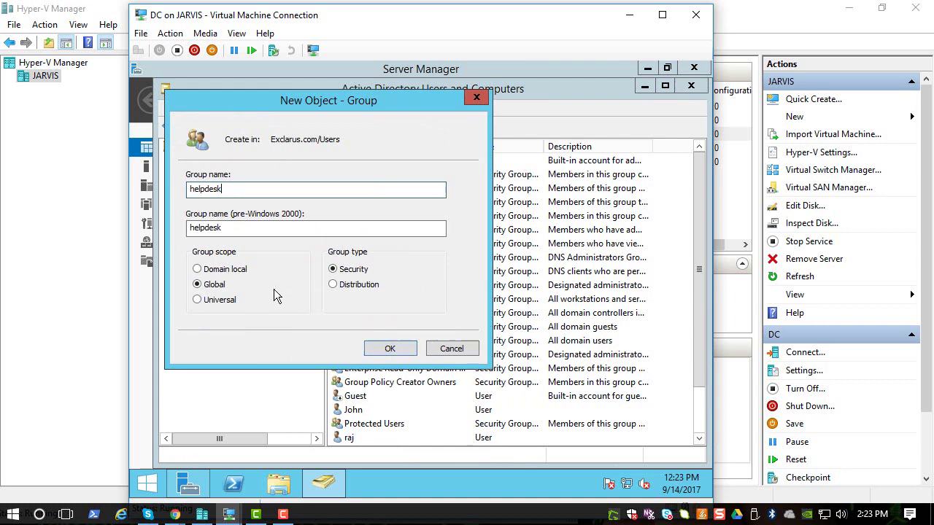
click(379, 350)
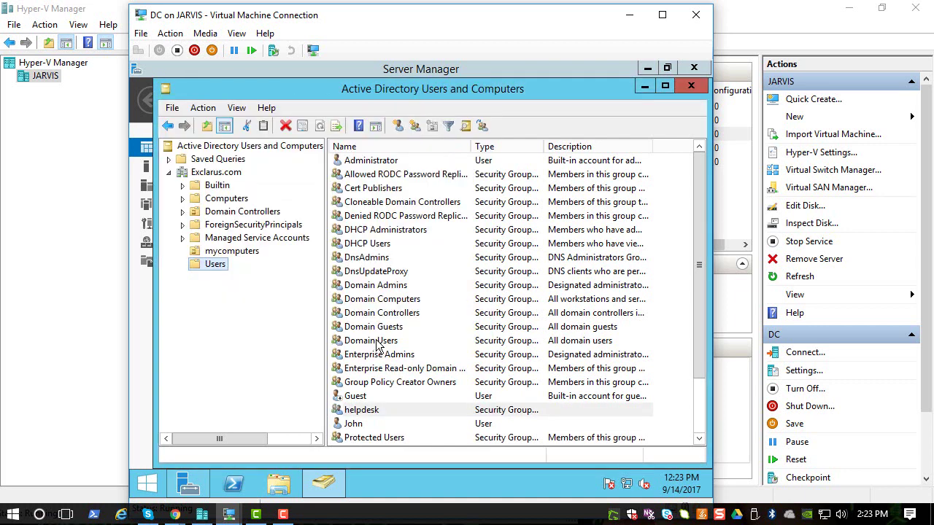
click(383, 424)
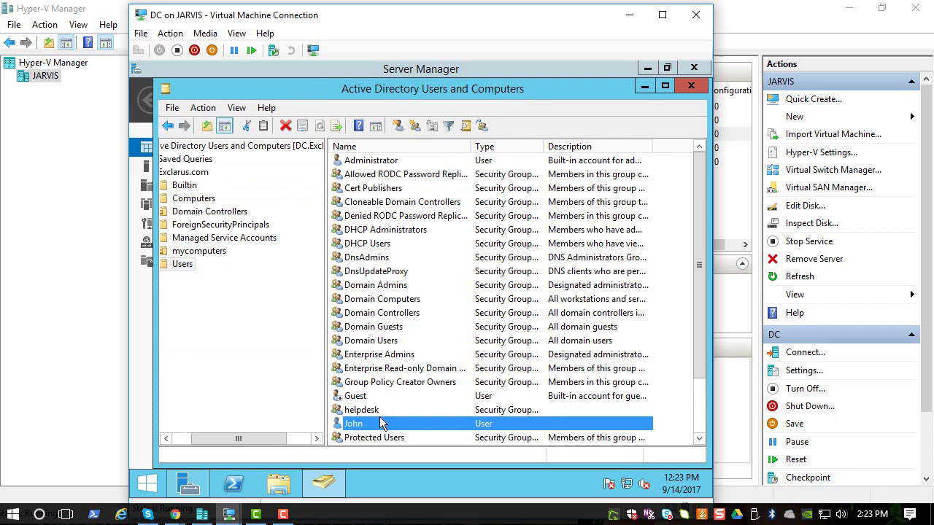
scroll(381, 424, down, 2)
click(378, 424)
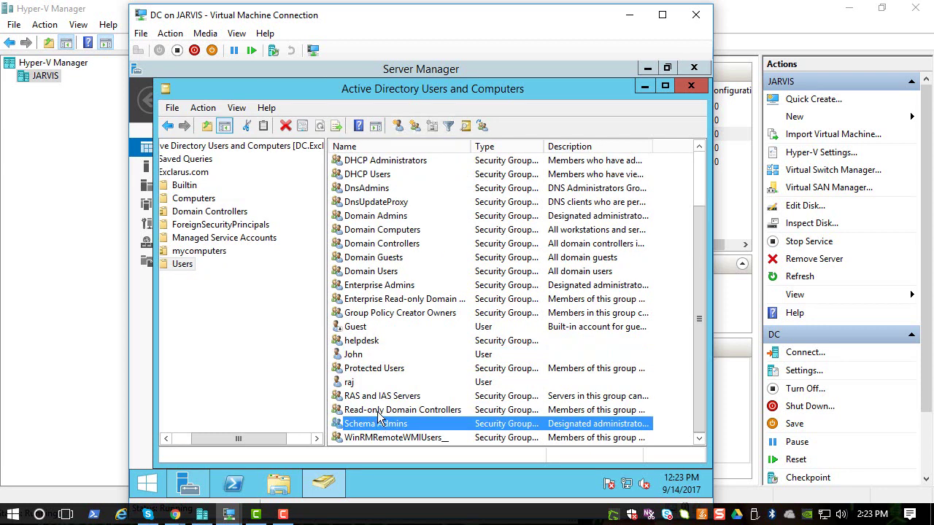
scroll(381, 421, up, 1)
click(370, 358)
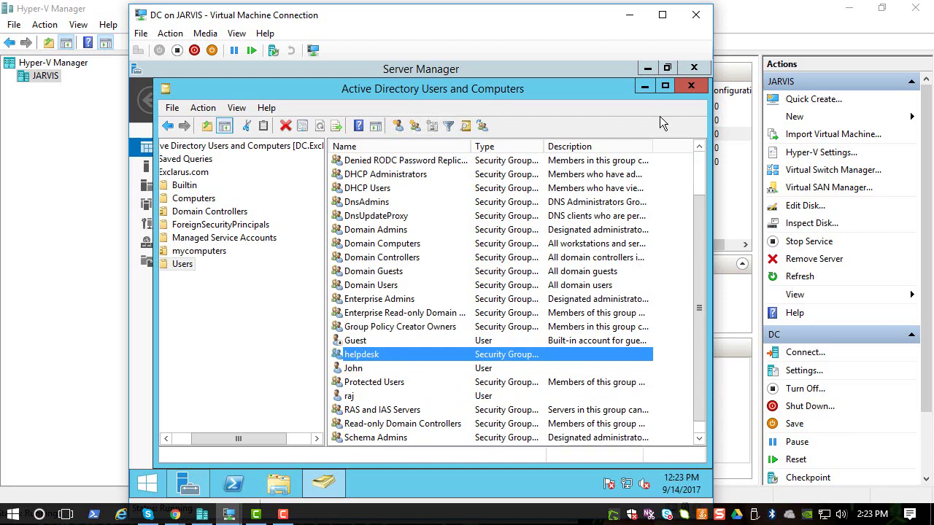
click(690, 87)
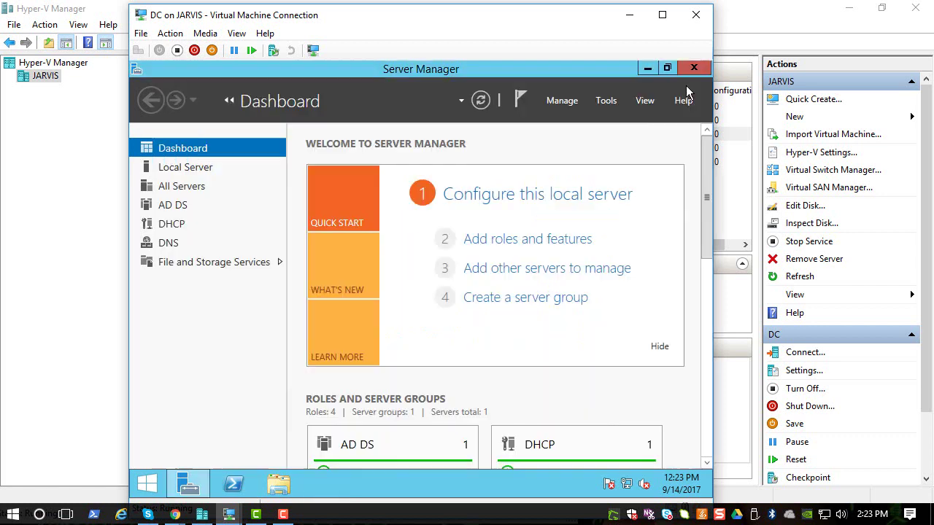
click(606, 100)
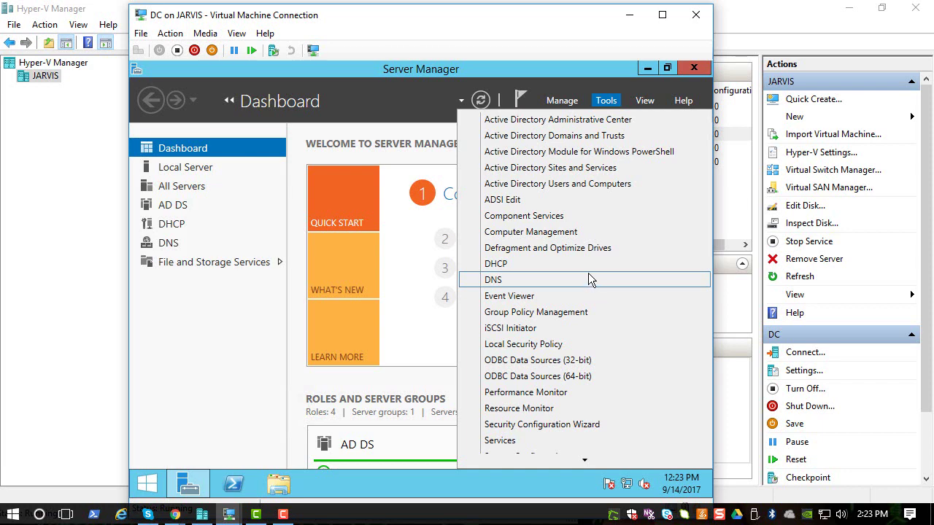
click(560, 320)
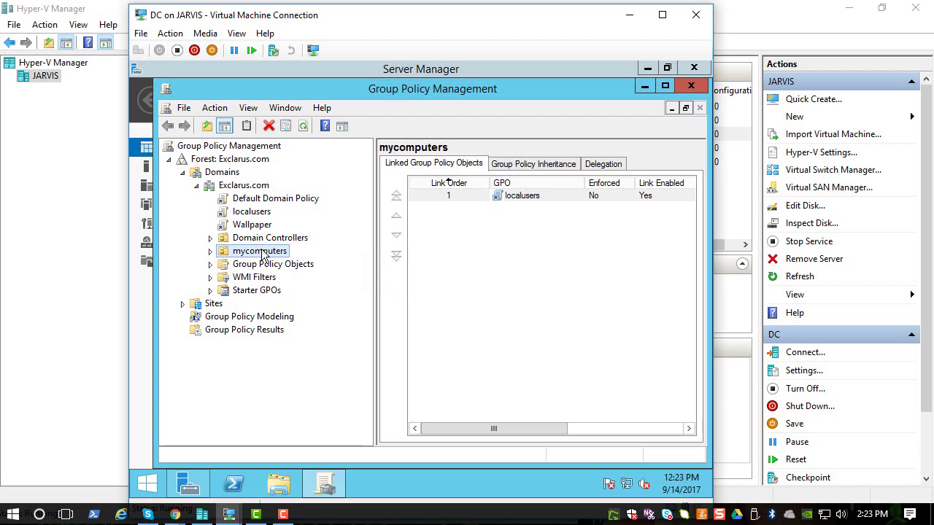
click(257, 264)
click(258, 251)
click(257, 202)
click(543, 312)
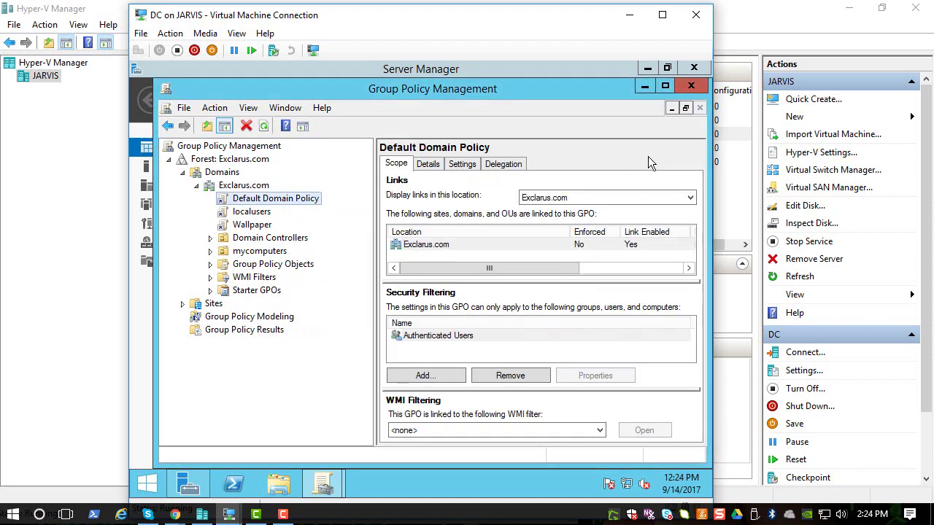
click(691, 86)
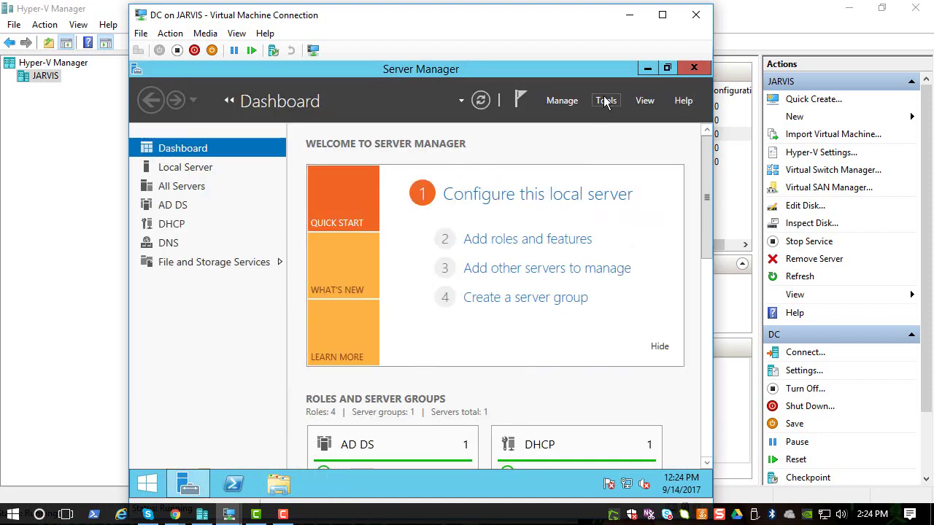
click(605, 101)
click(580, 185)
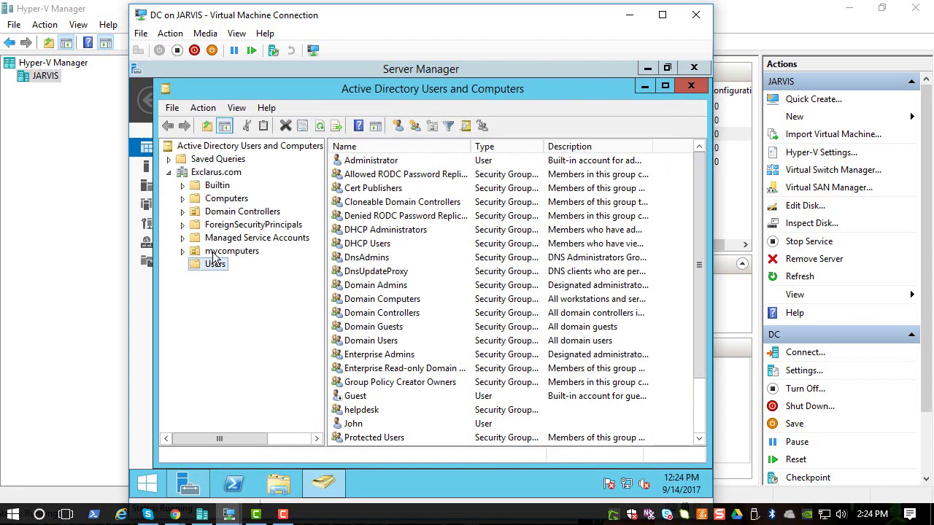
click(219, 252)
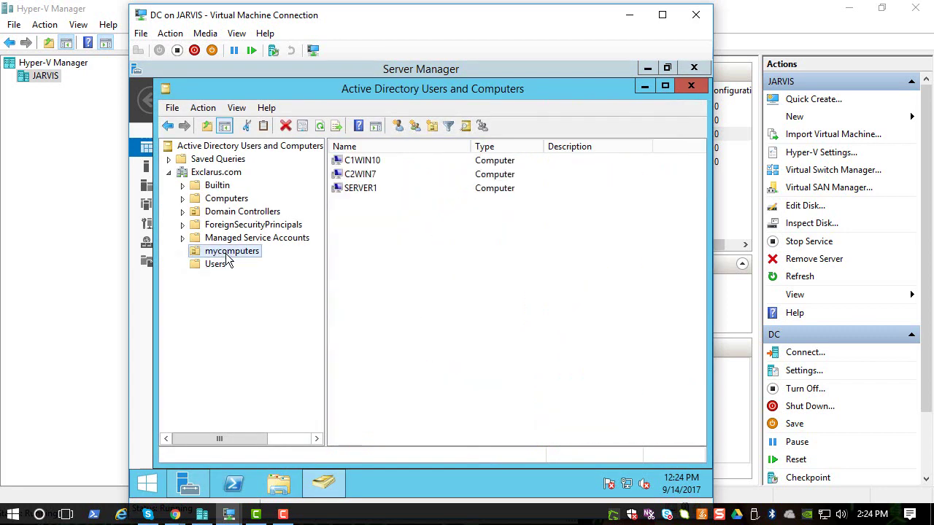
click(224, 173)
right_click(224, 173)
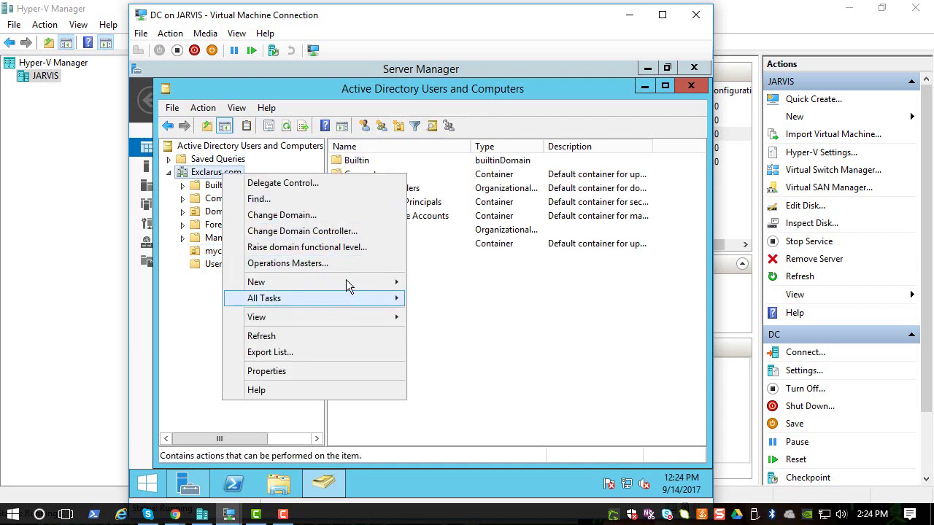
mouse_move(346, 280)
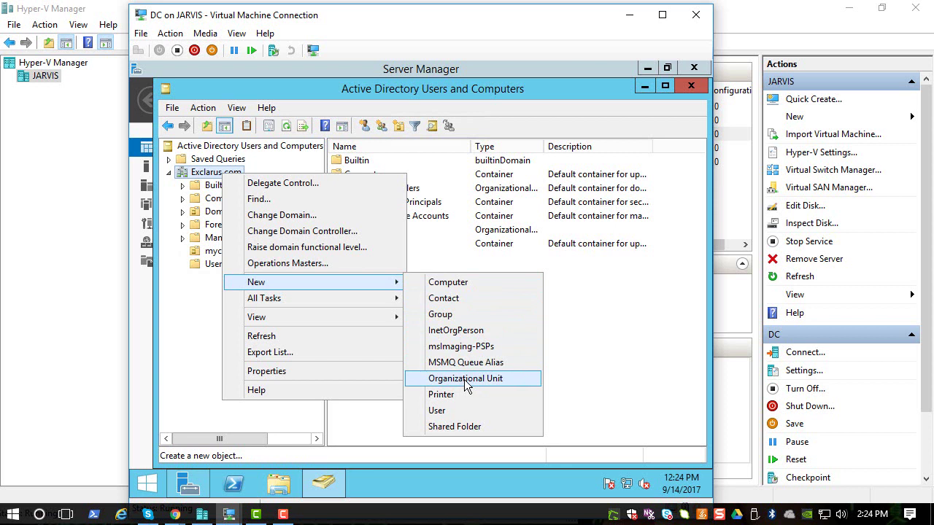
click(175, 348)
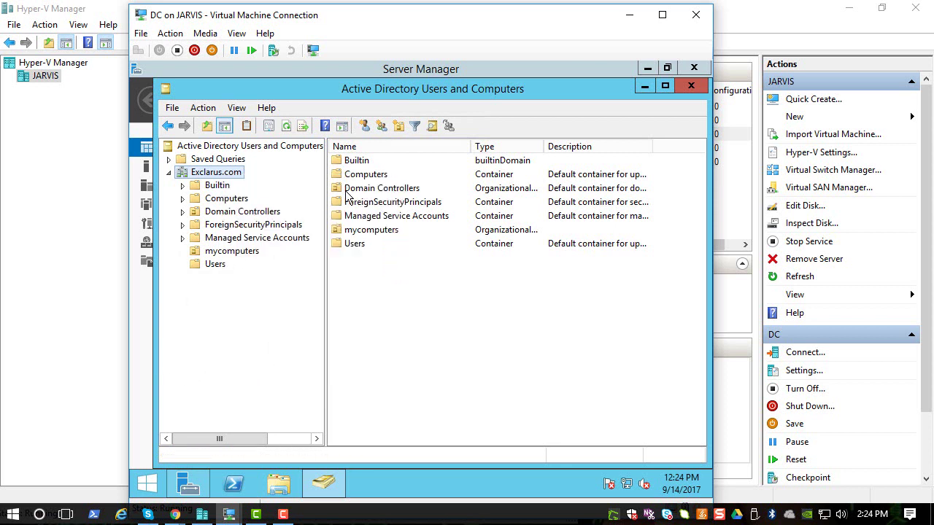
click(235, 253)
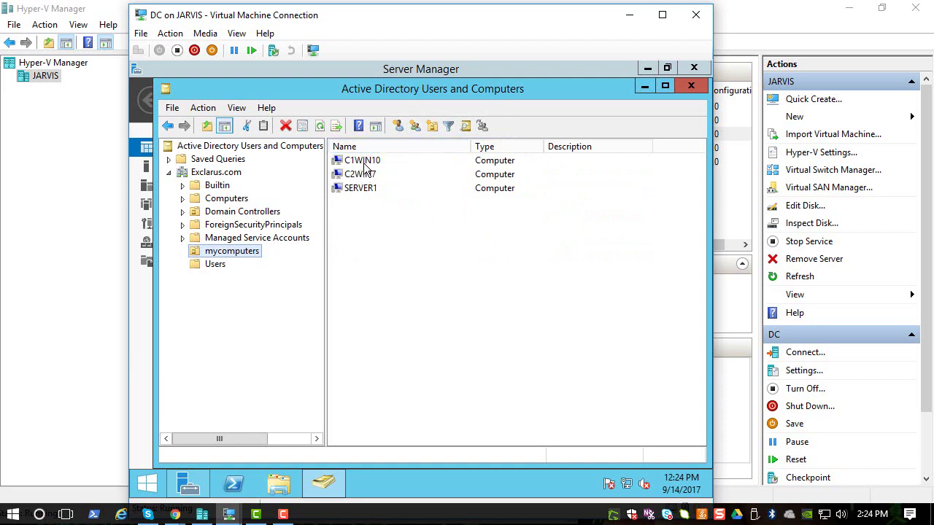
click(228, 201)
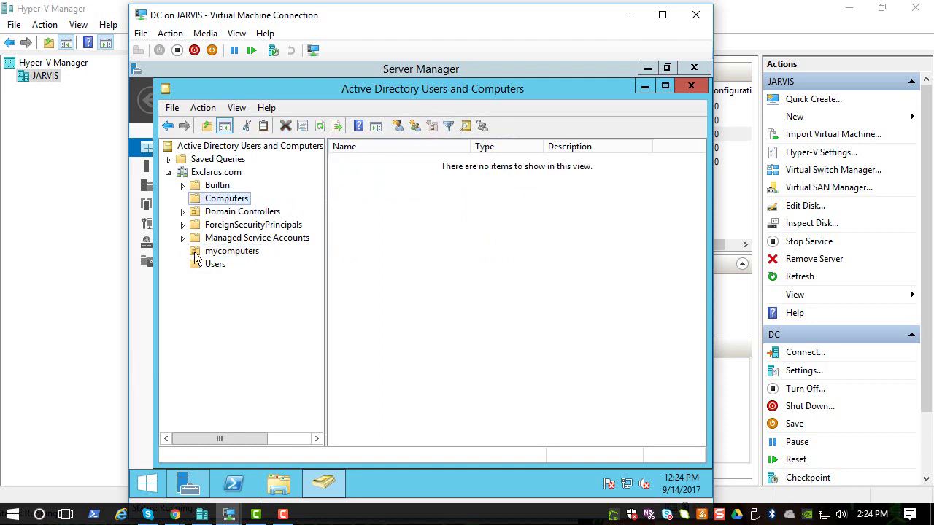
click(223, 251)
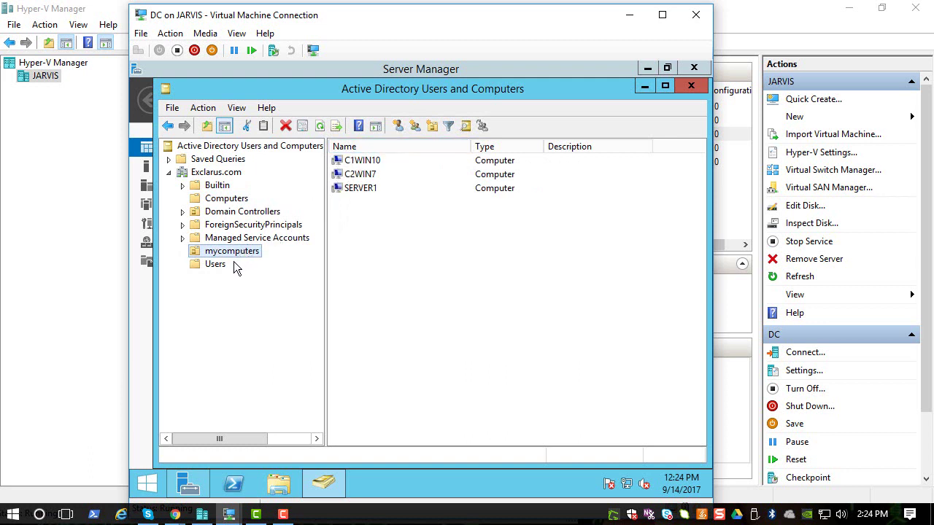
click(678, 86)
In Group Policy Management, create a GPO named helpdeskgpo linked to the Exclarus.com domain
click(607, 101)
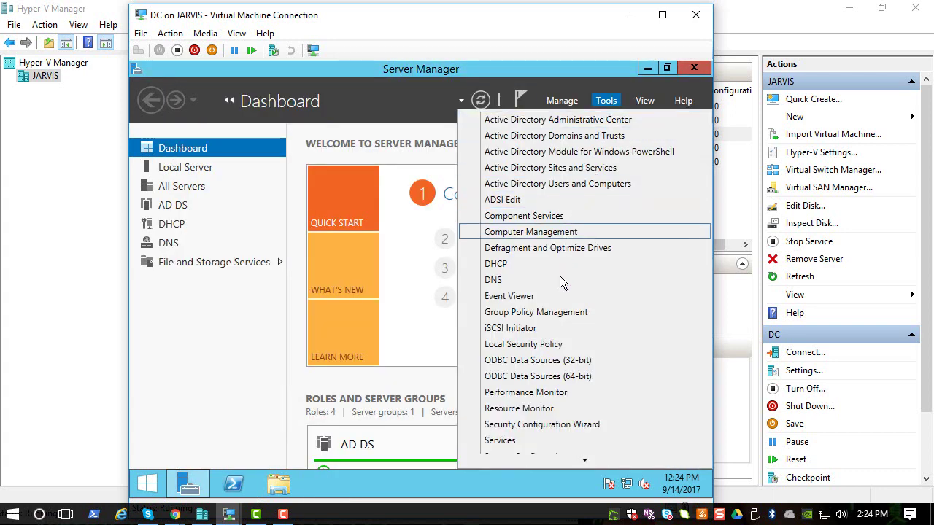
click(557, 314)
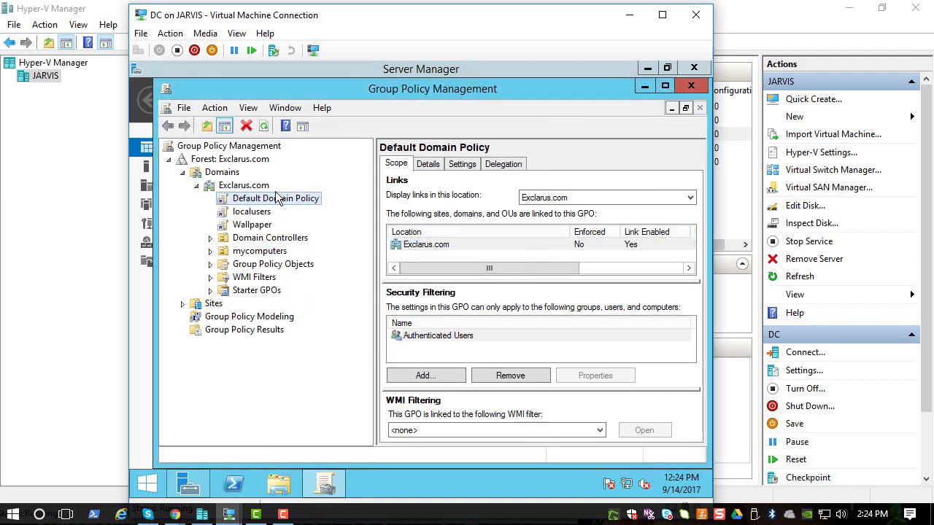
click(248, 185)
right_click(248, 187)
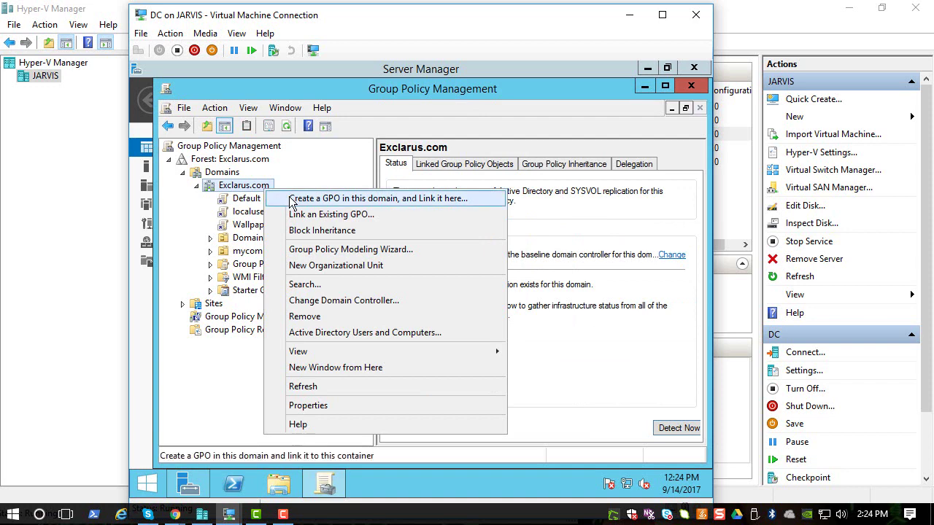
click(292, 199)
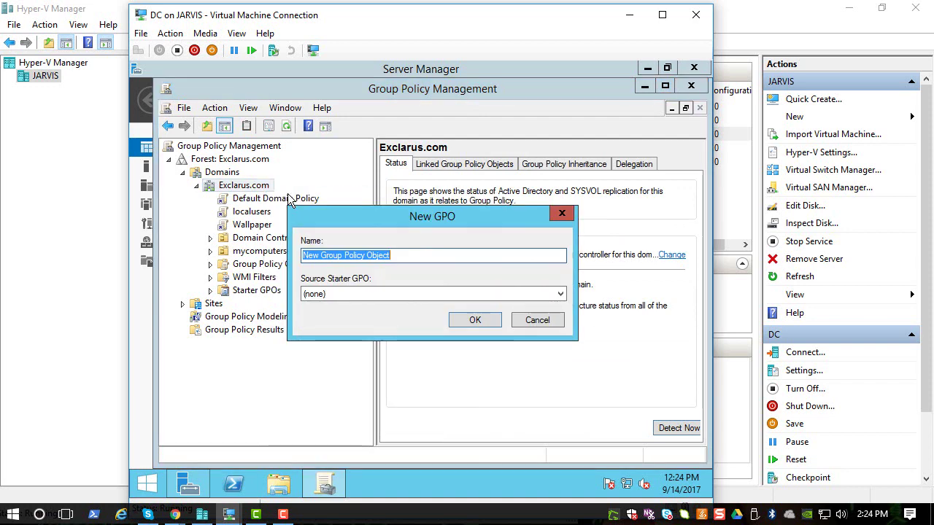
text(helpdeskgpo)
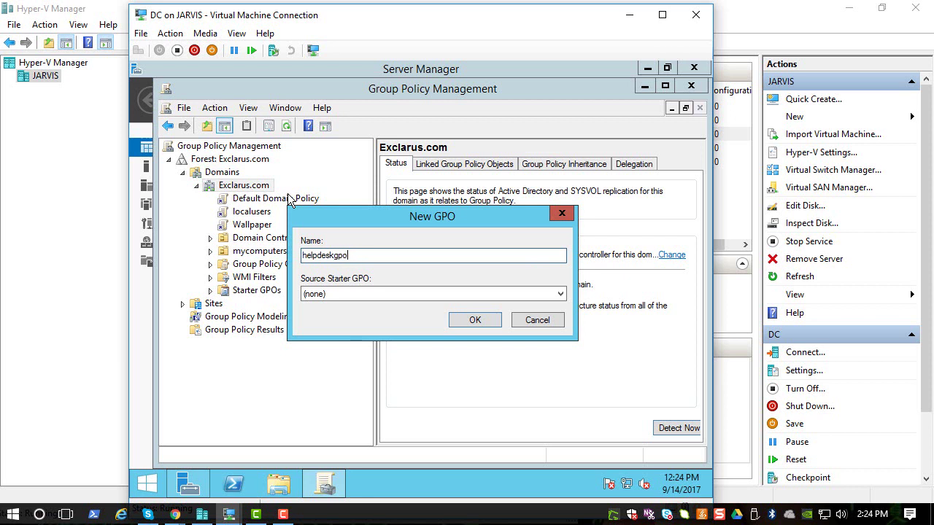
key(Return)
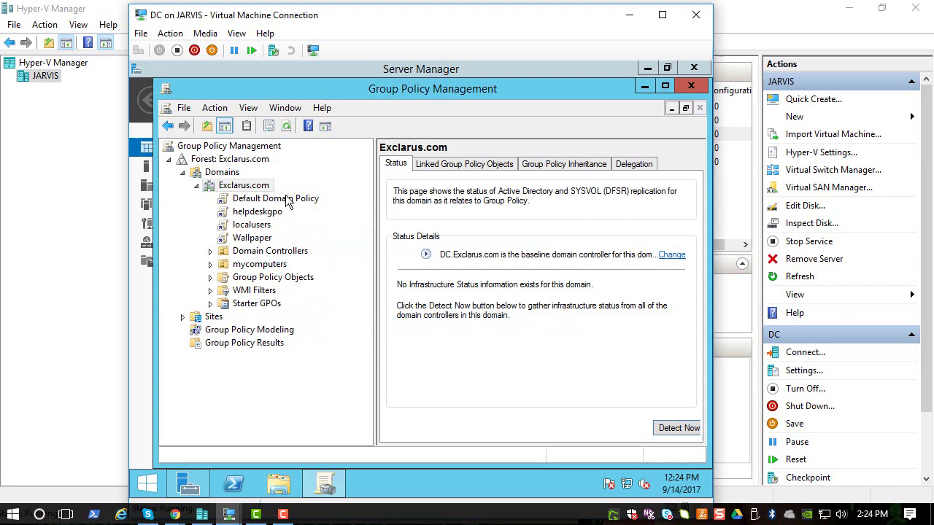
Dismiss the link warning and open helpdeskgpo in the Group Policy Management Editor
click(275, 215)
click(538, 309)
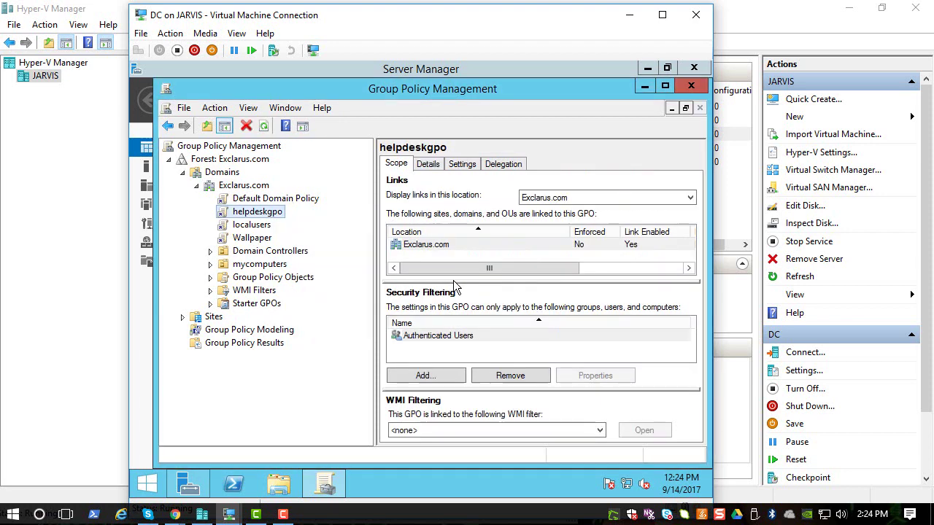
right_click(256, 212)
click(287, 220)
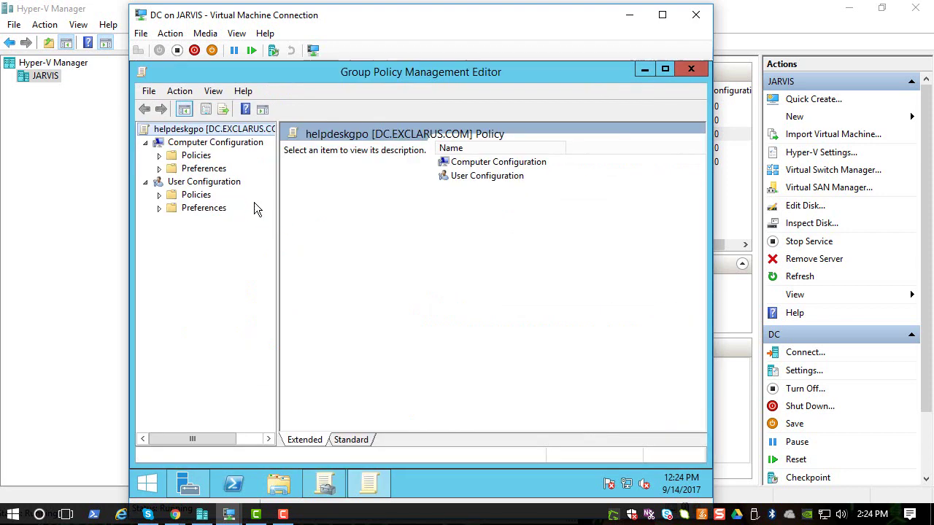
Navigate Computer Configuration > Policies > Windows Settings > Security Settings to Restricted Groups
click(203, 144)
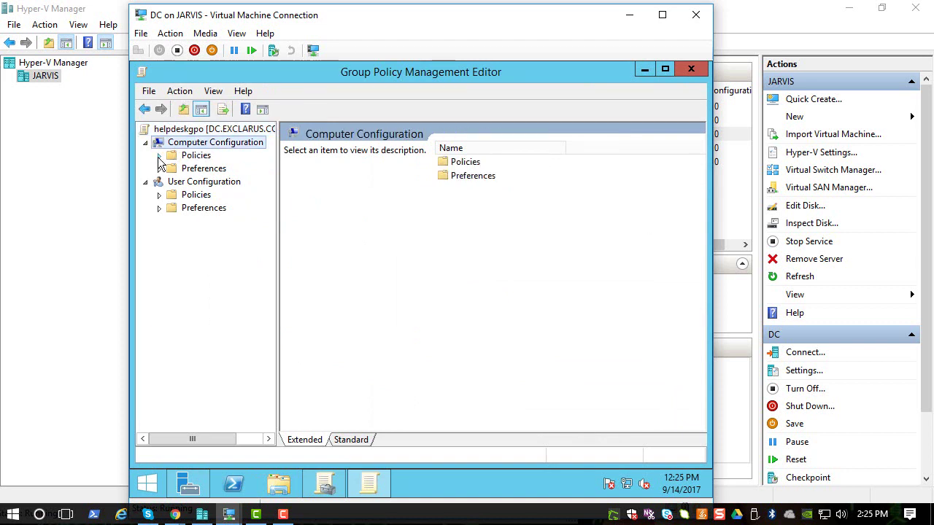
click(159, 156)
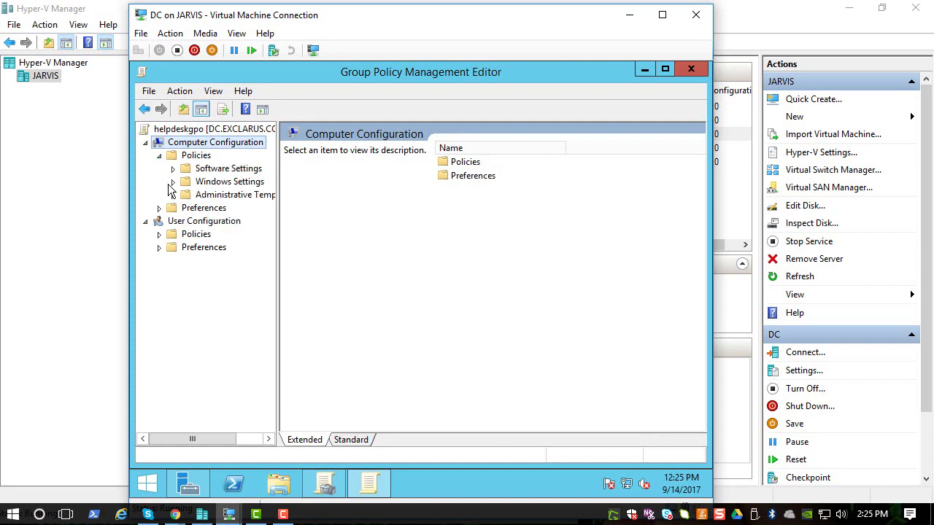
click(173, 181)
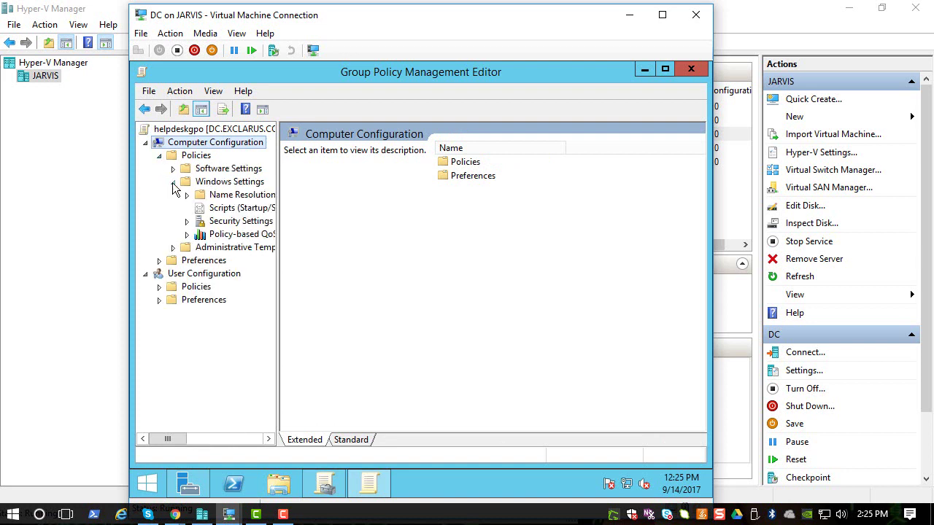
click(193, 223)
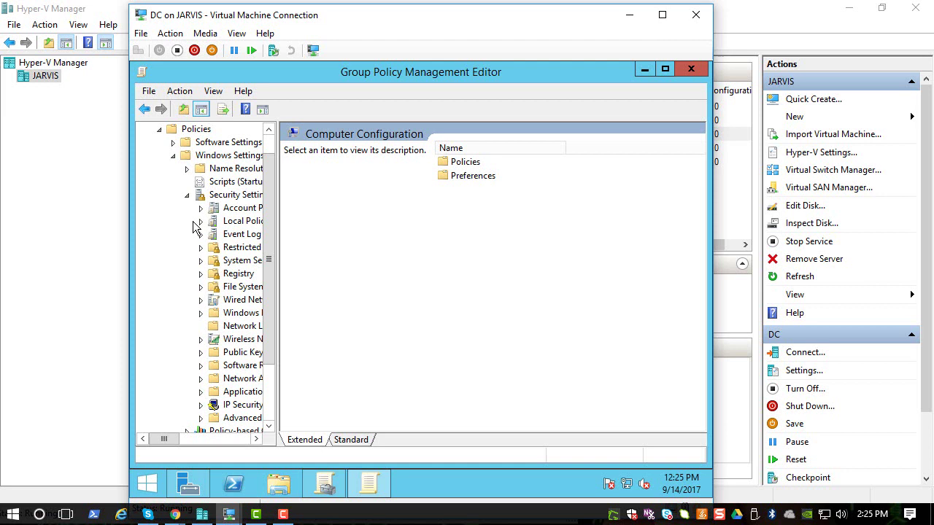
drag(278, 206, 340, 200)
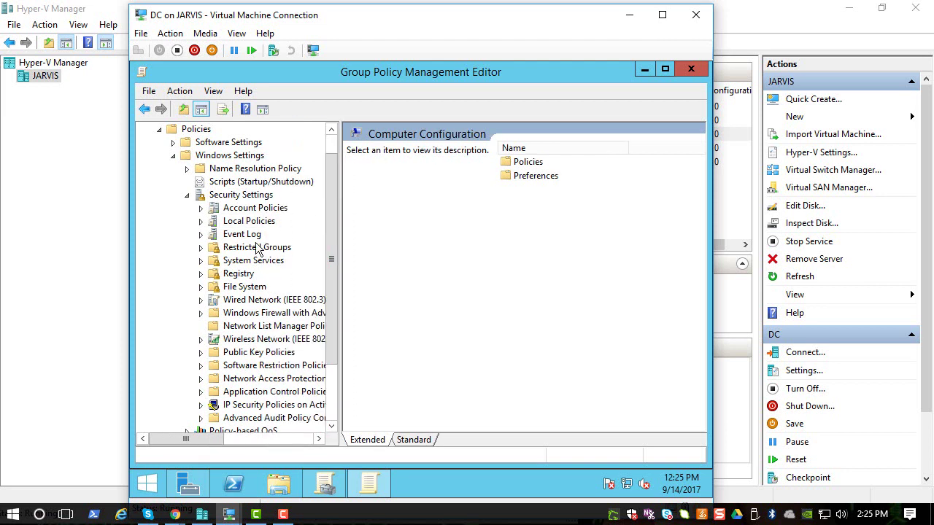
click(237, 251)
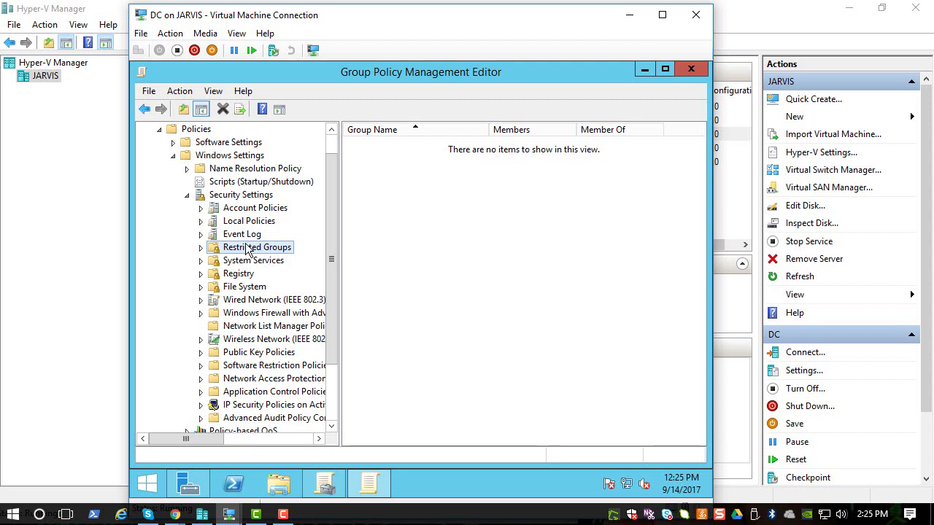
Open the Add Group dialog for Restricted Groups
right_click(252, 251)
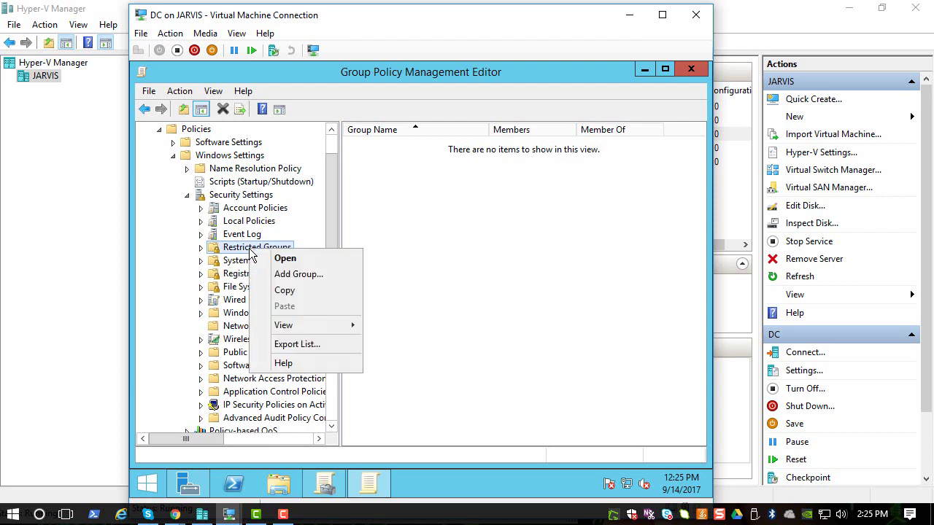
click(225, 257)
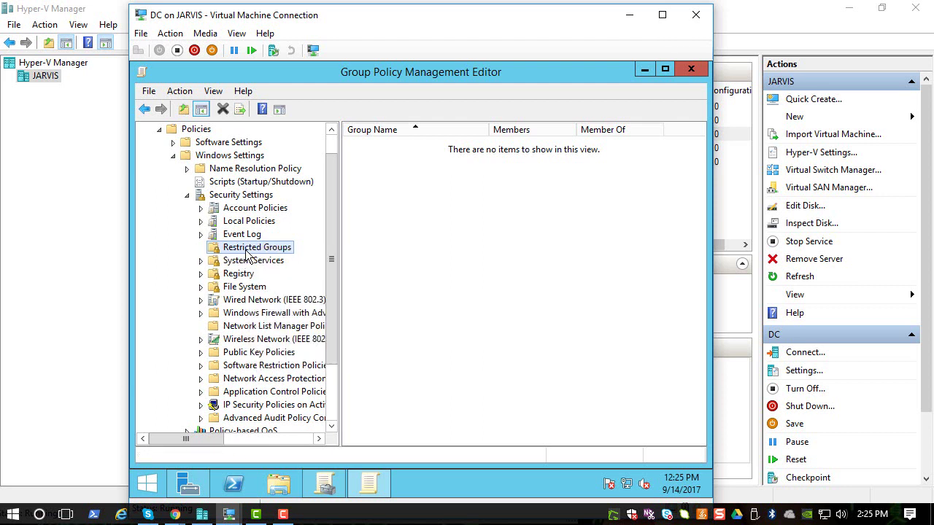
right_click(248, 254)
click(285, 275)
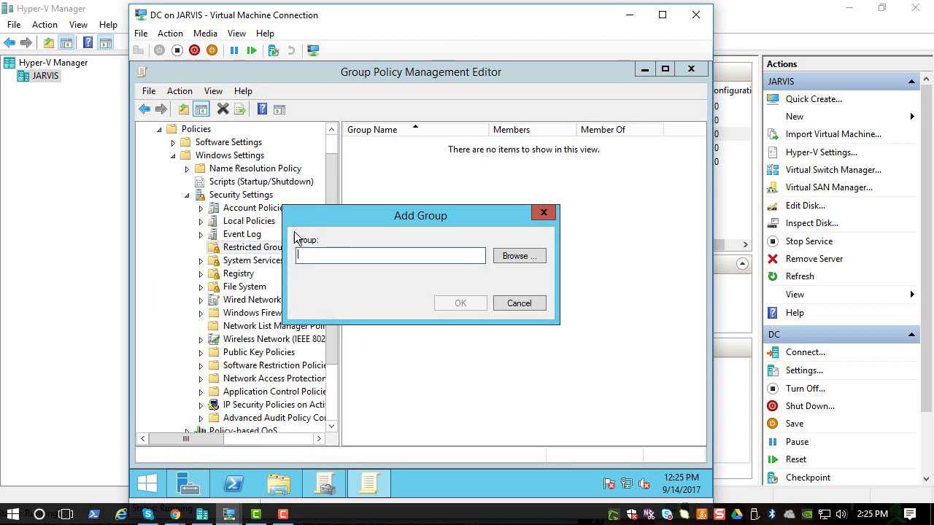
Browse for and resolve the helpdesk group, fixing the typo, then add EXCLARUS\helpdesk
click(517, 256)
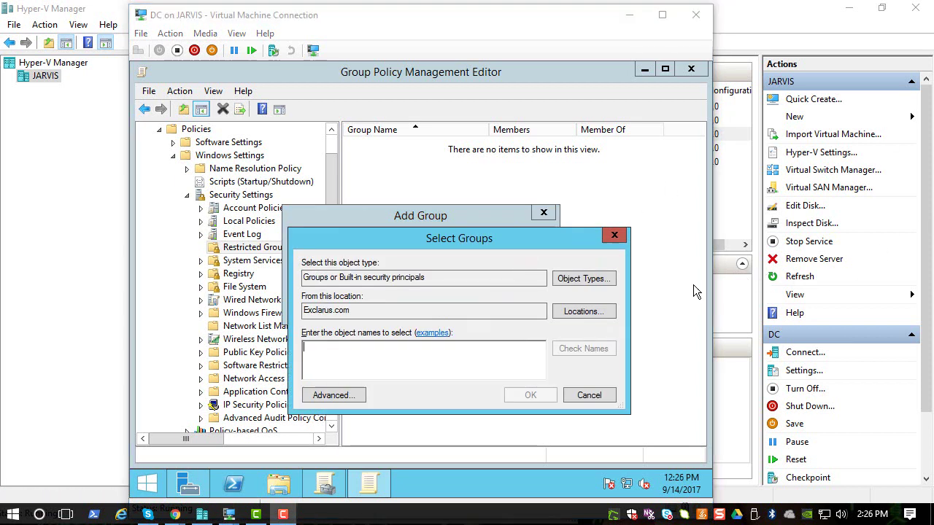
click(465, 354)
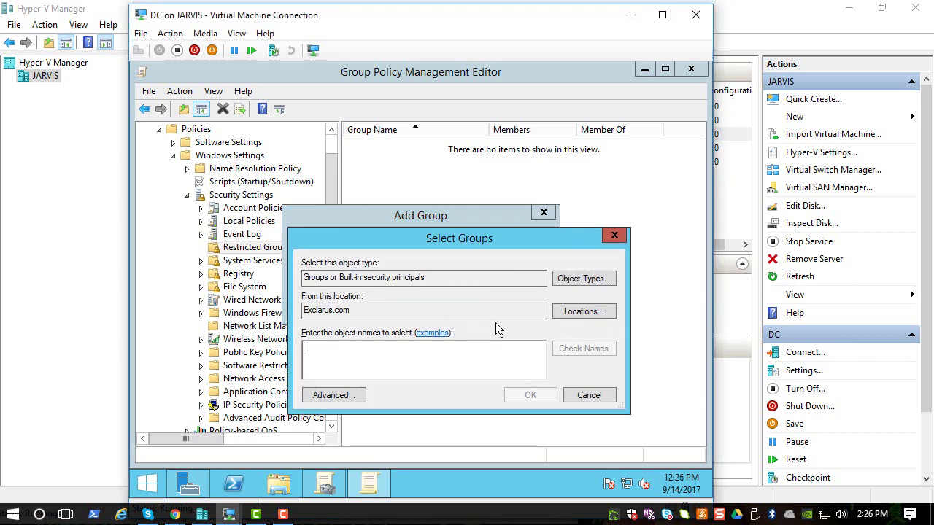
click(600, 394)
click(538, 257)
text(he)
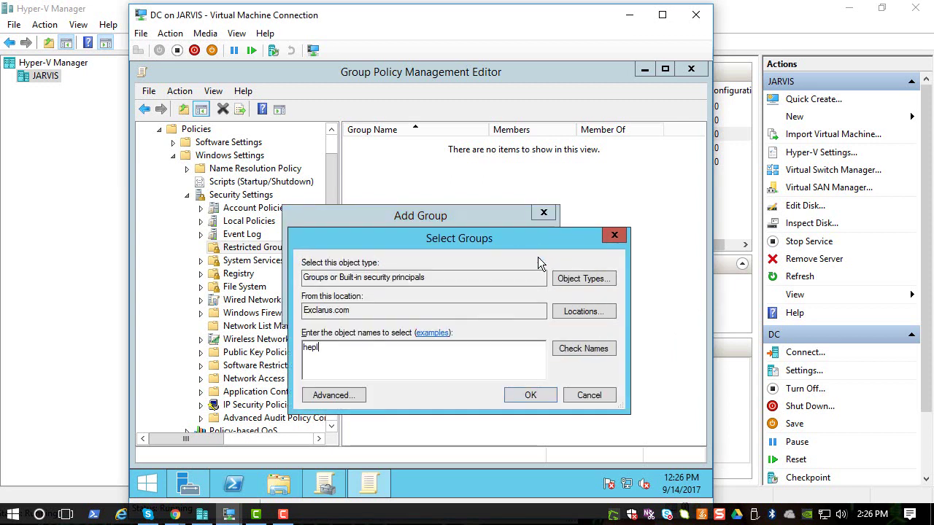
text(lp desk)
click(574, 349)
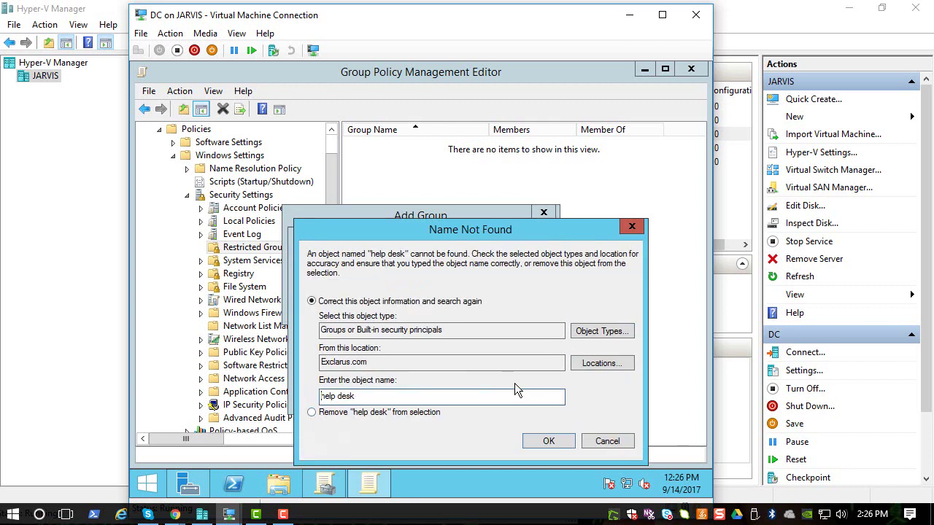
click(603, 442)
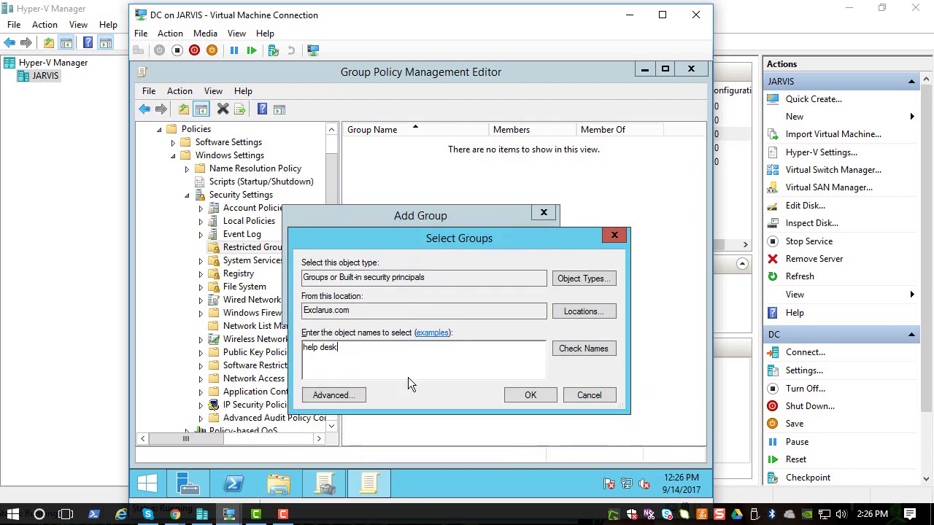
click(328, 348)
key(BackSpace)
click(587, 351)
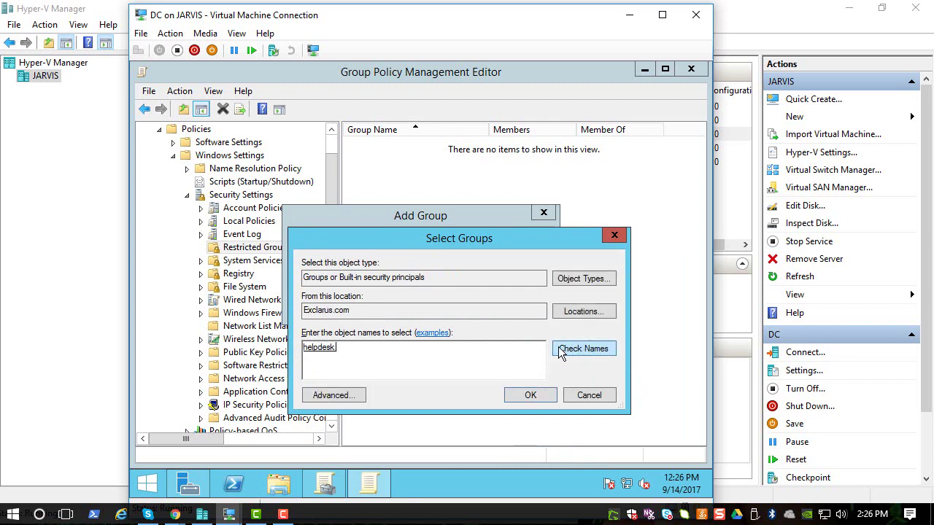
click(530, 395)
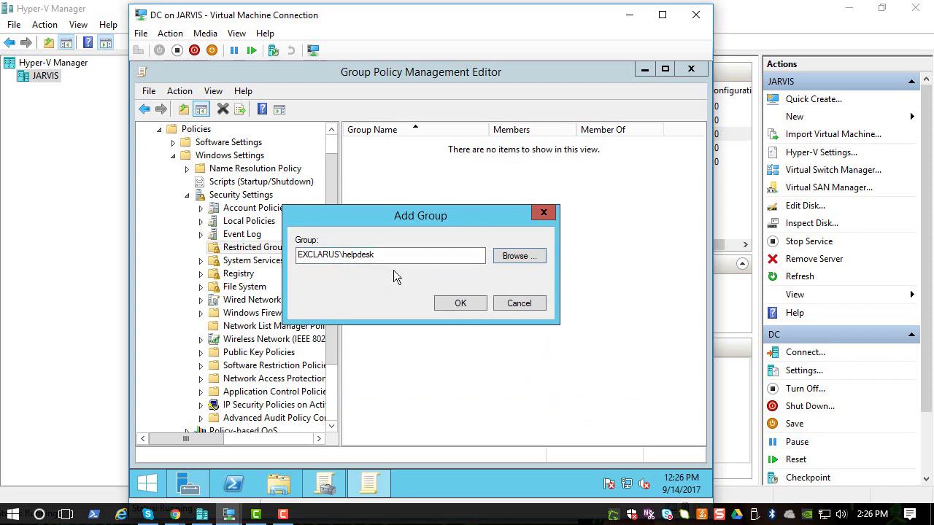
click(436, 304)
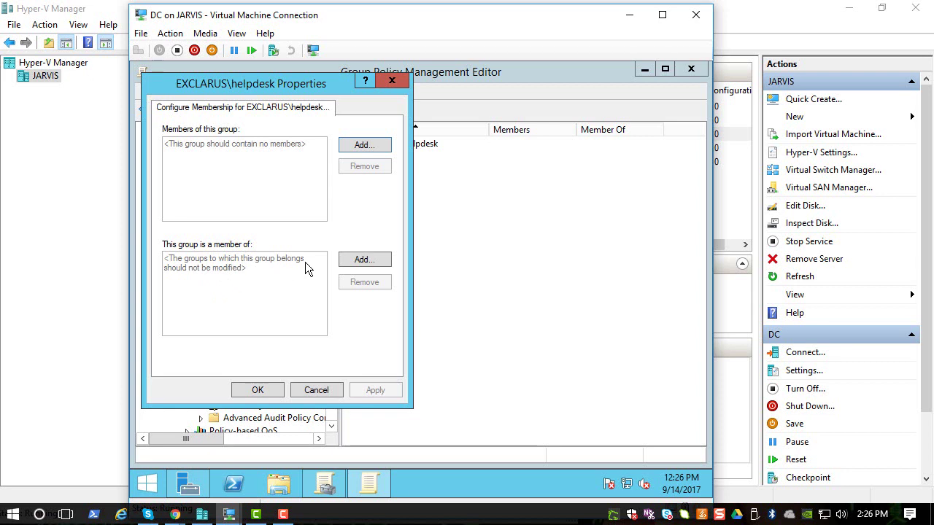
Add Administrators under 'This group is a member of' for EXCLARUS\helpdesk and apply
click(364, 263)
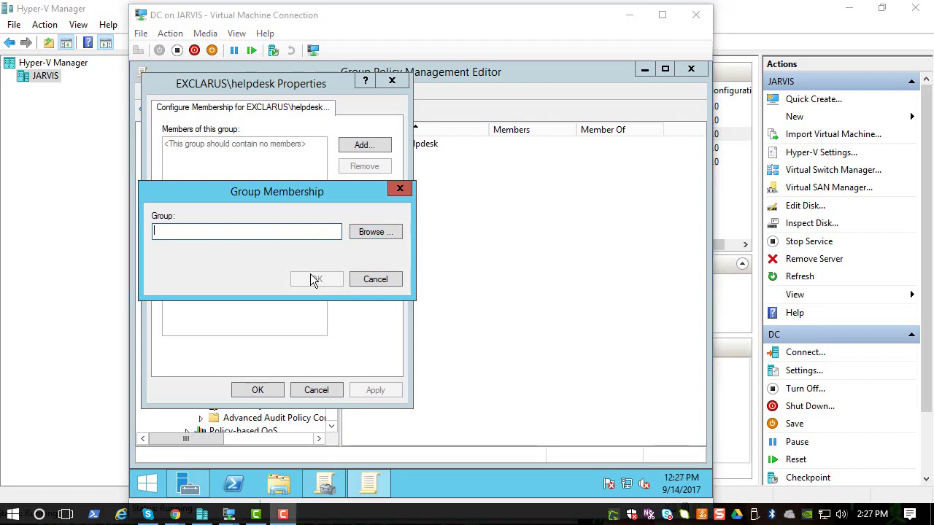
click(377, 231)
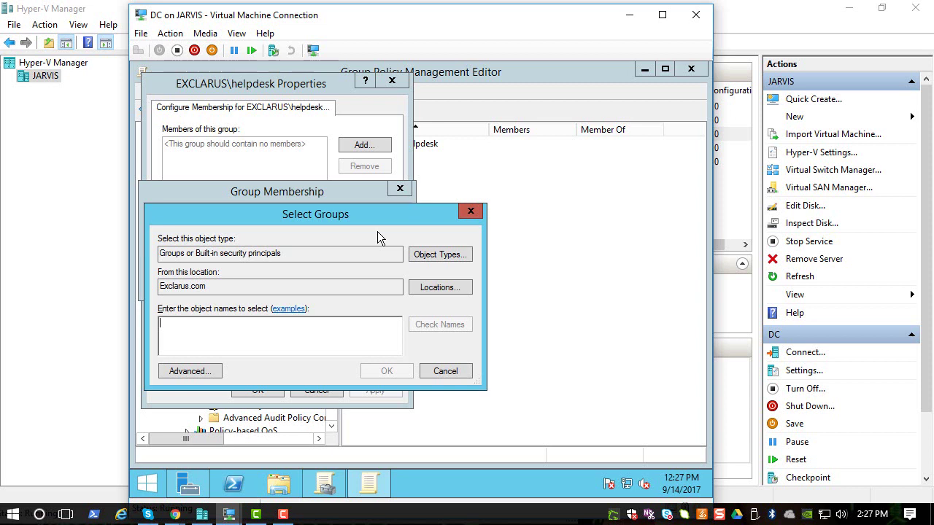
text(administ)
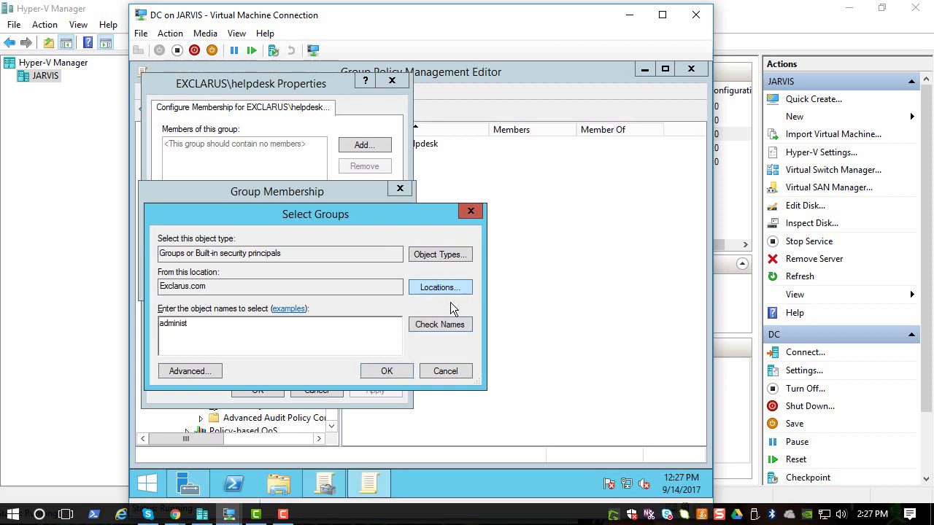
click(439, 327)
click(386, 371)
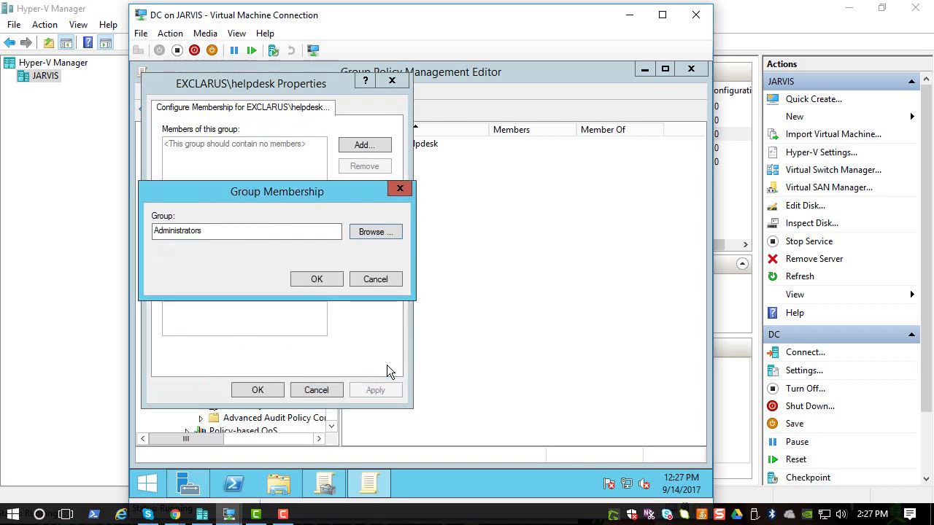
click(331, 284)
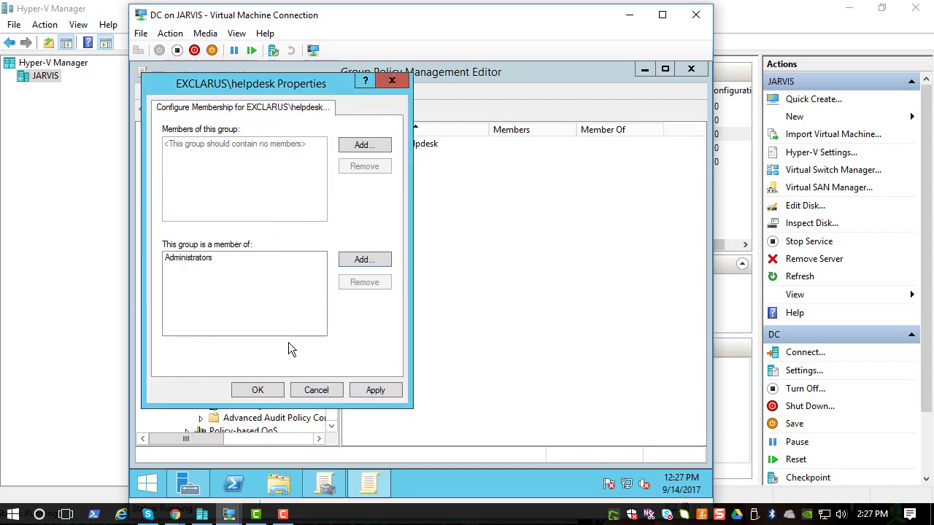
click(361, 386)
click(278, 388)
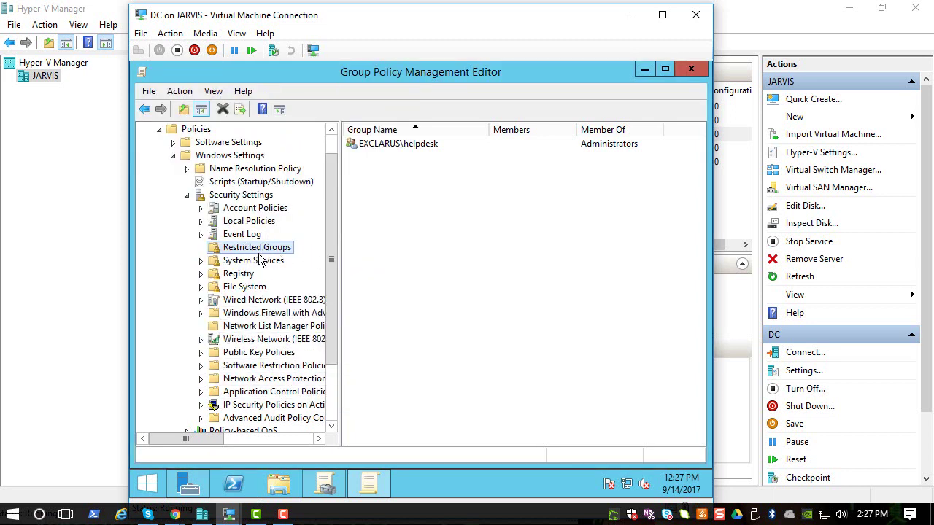
Return to the Security Settings overview and close the Group Policy Management Editor
scroll(270, 259, up, 1)
click(187, 221)
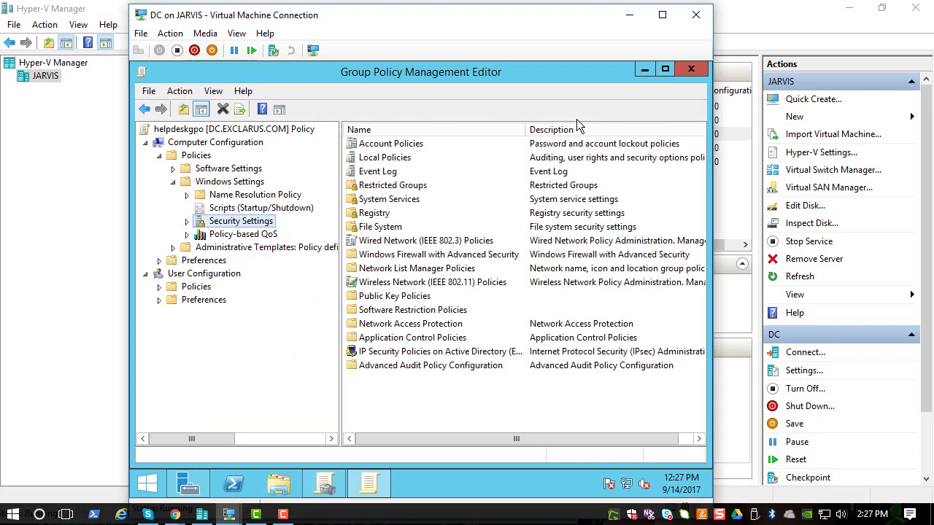
click(690, 69)
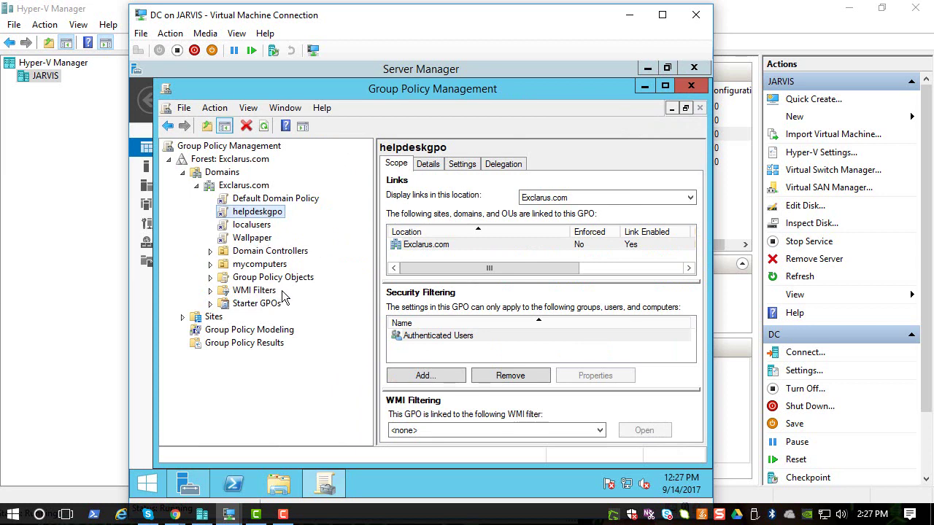
Link the existing helpdeskgpo GPO to the mycomputers OU and check its links
click(261, 270)
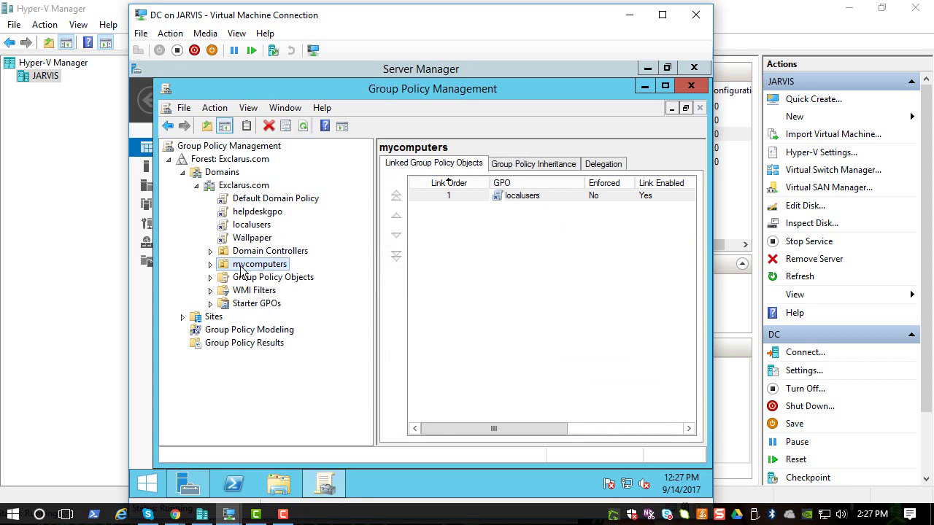
right_click(243, 269)
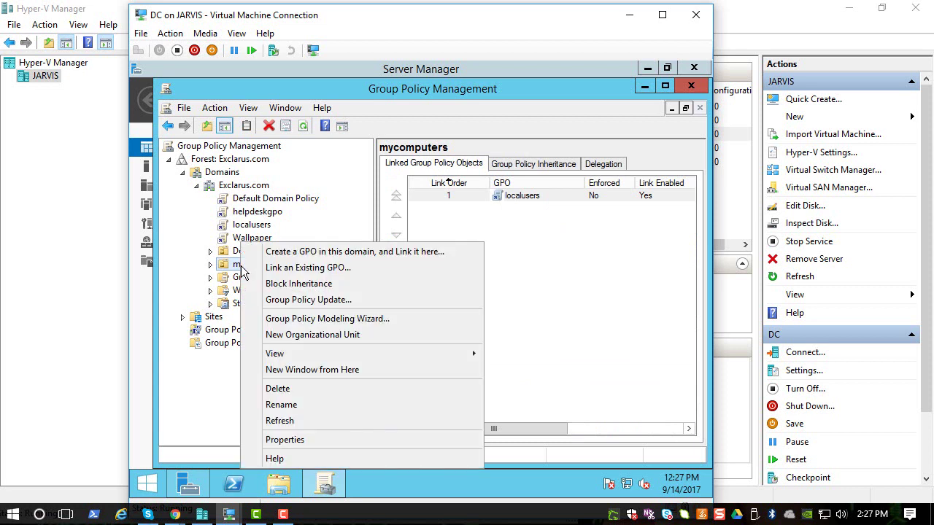
click(282, 270)
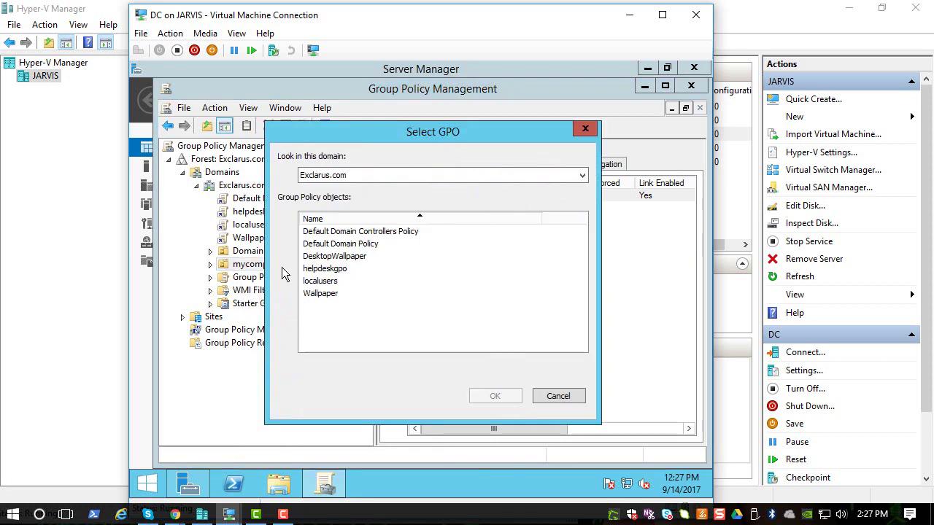
click(339, 271)
click(505, 394)
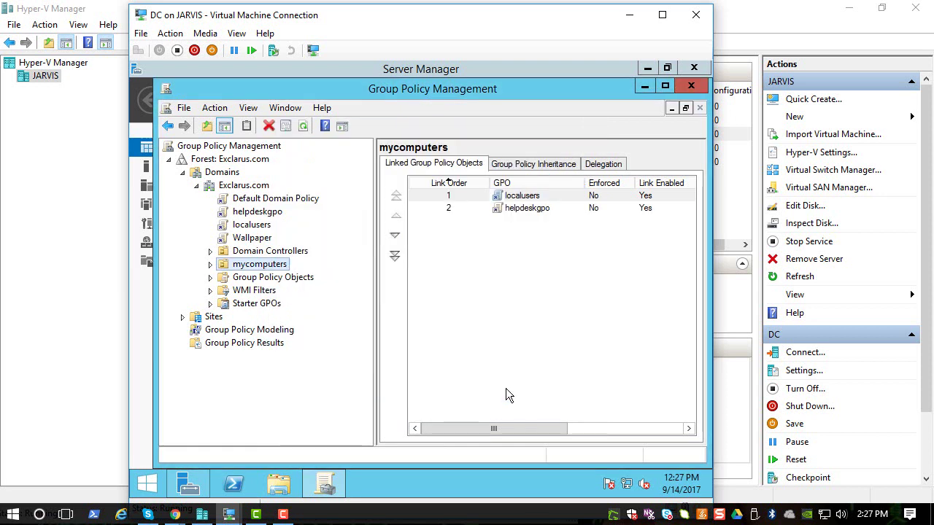
click(211, 265)
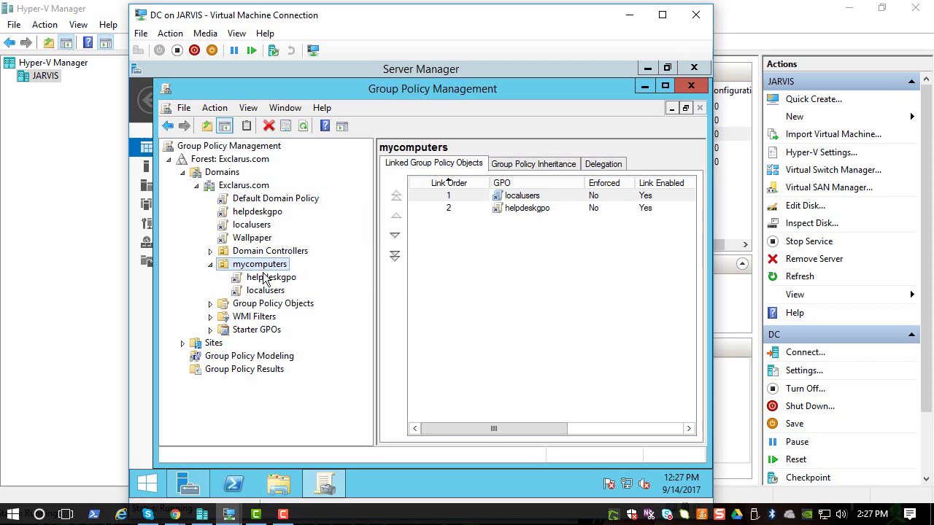
Close Group Policy Management and switch to the C1-Win10 VM, closing Computer Management there
click(690, 86)
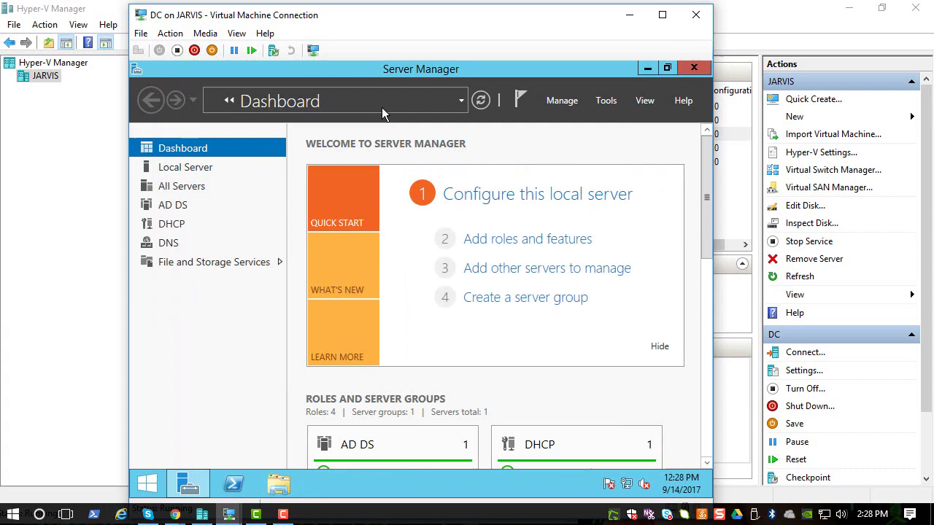
click(228, 514)
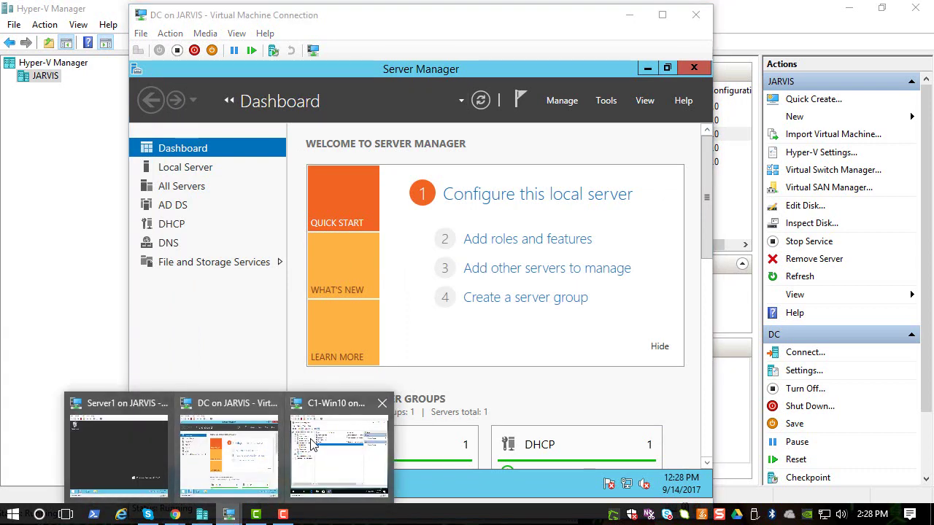
click(304, 438)
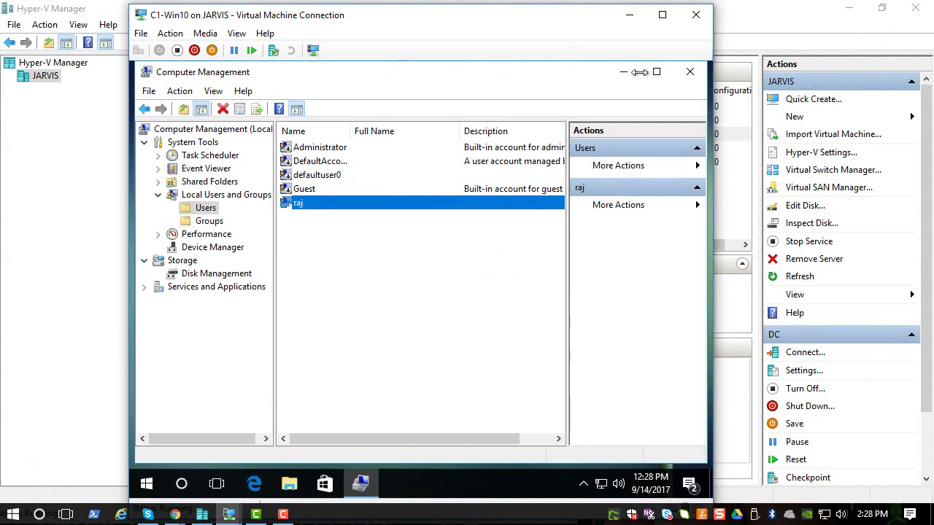
click(686, 71)
Open Command Prompt as administrator and run gpupdate /force
click(182, 484)
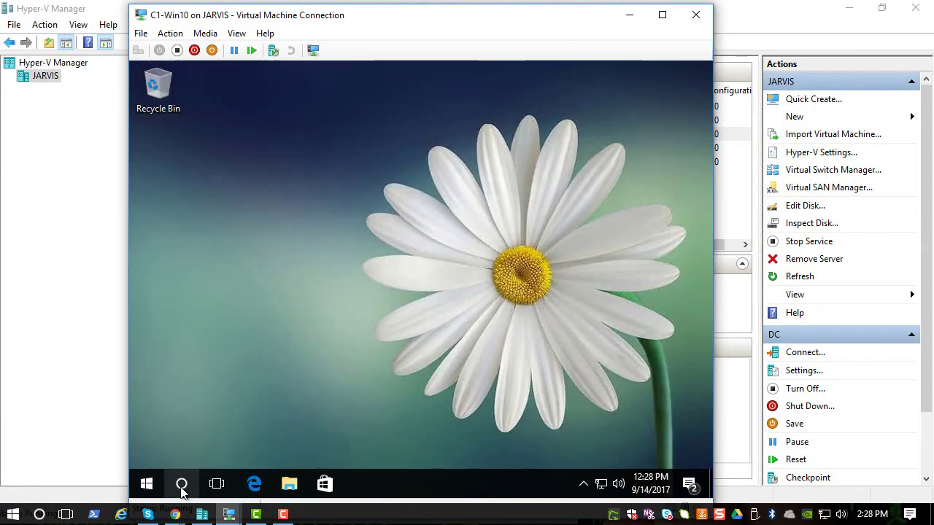
text(cmd)
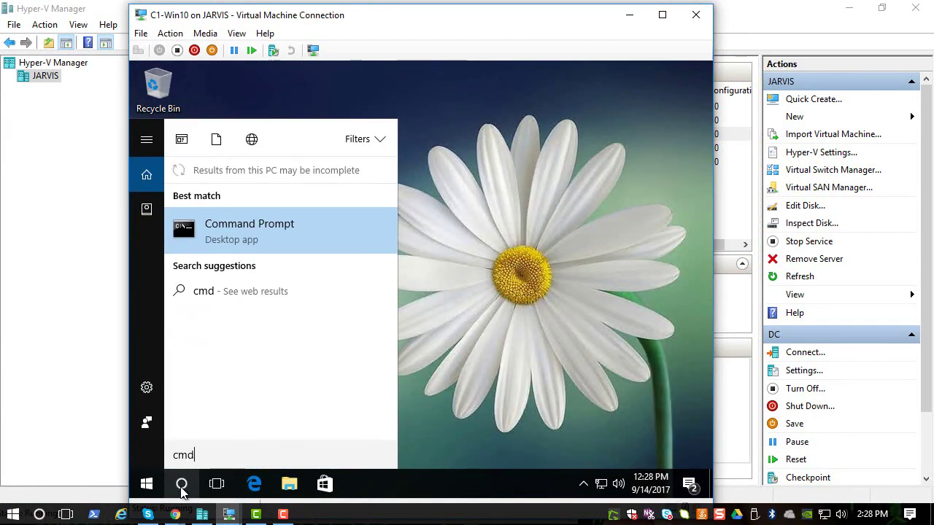
key(Return)
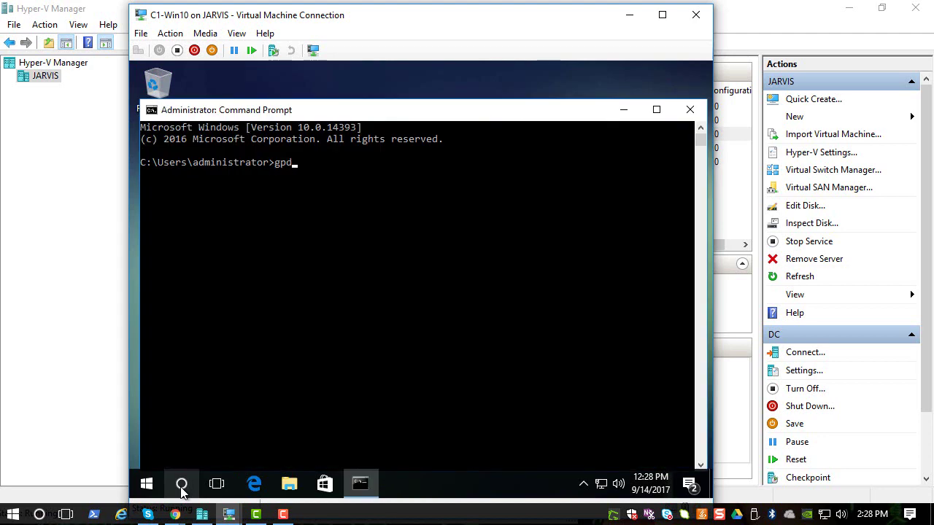
text(gpupdate /force)
key(Return)
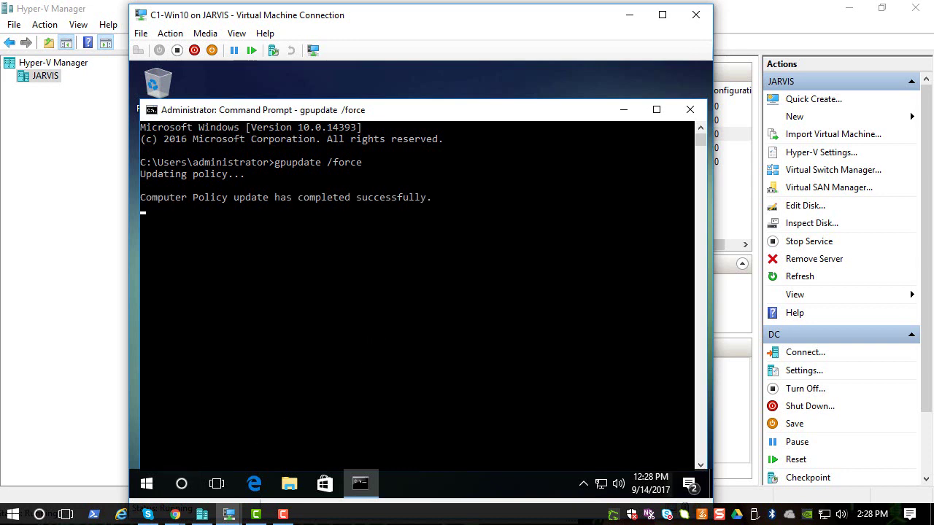
Run gpresult /r and find helpdeskgpo among the computer's Applied Group Policy Objects
click(258, 383)
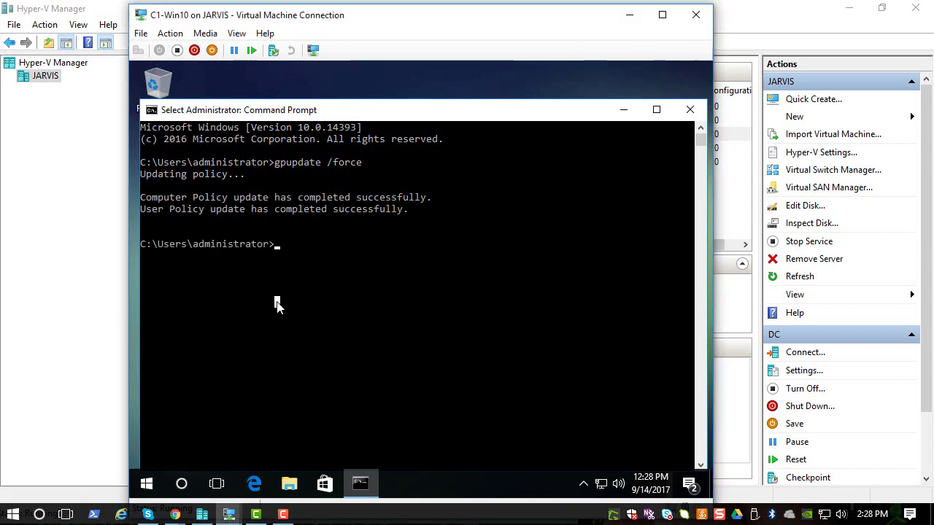
text(gpresul /)
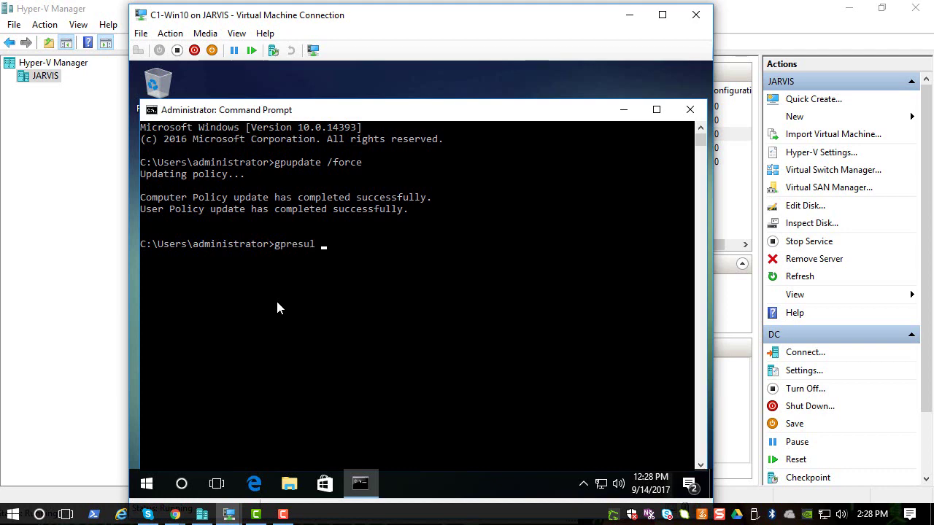
key(BackSpace)
key(BackSpace)
text(t /r)
key(Return)
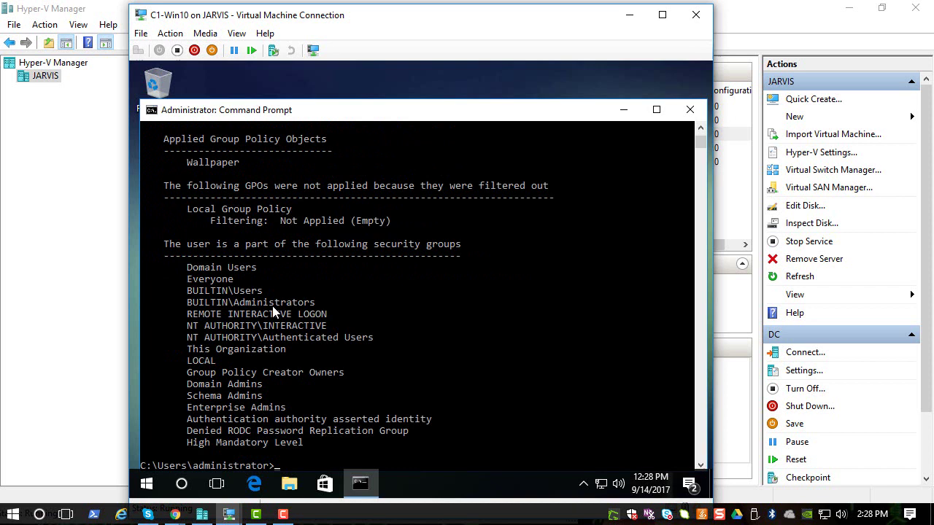
scroll(272, 313, up, 1)
scroll(272, 312, up, 6)
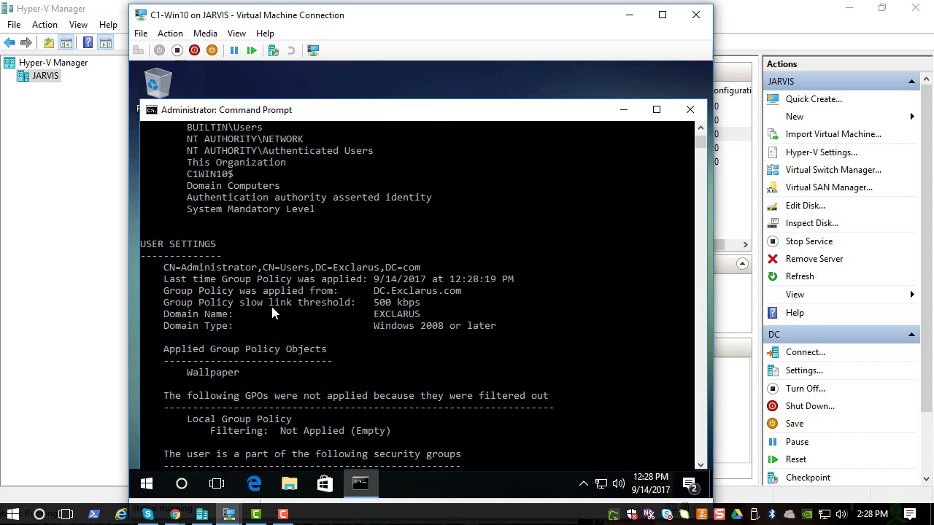
scroll(272, 312, up, 5)
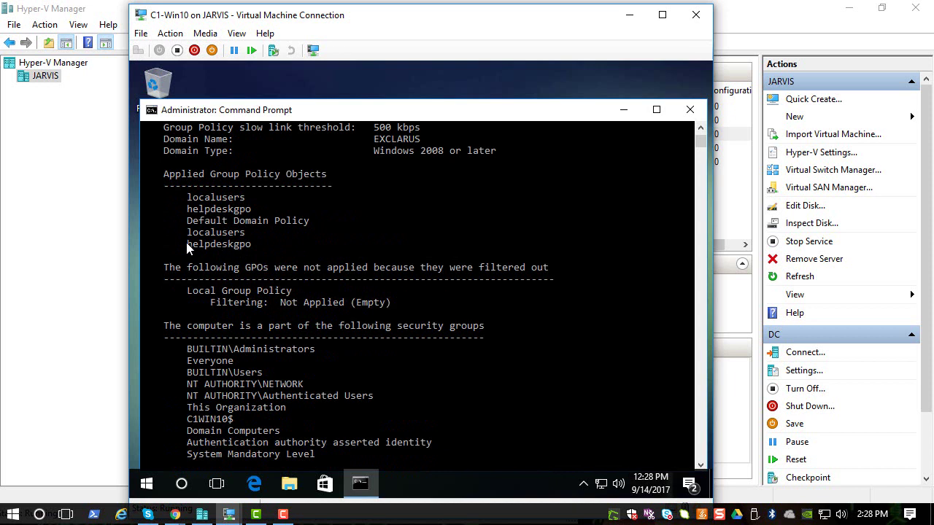
drag(186, 242, 227, 241)
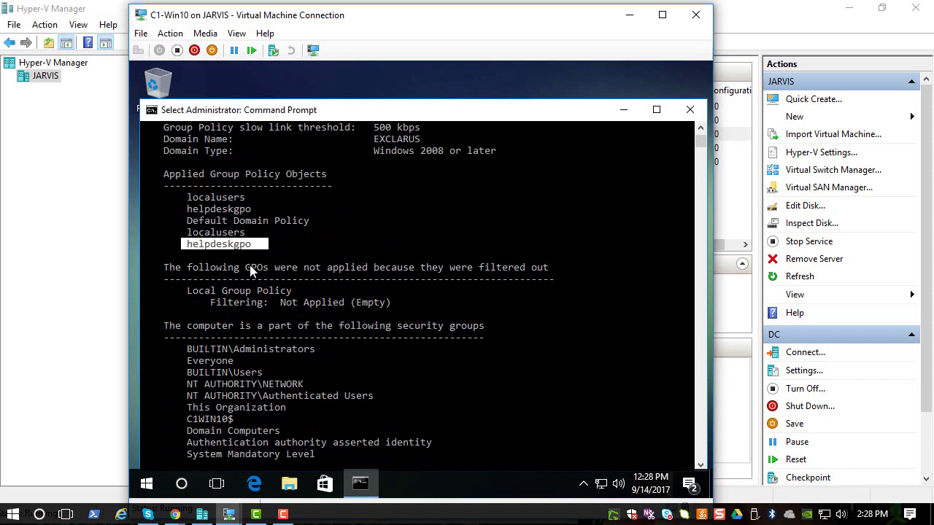
Close Command Prompt and start a Windows search for Computer Management
click(689, 109)
click(183, 484)
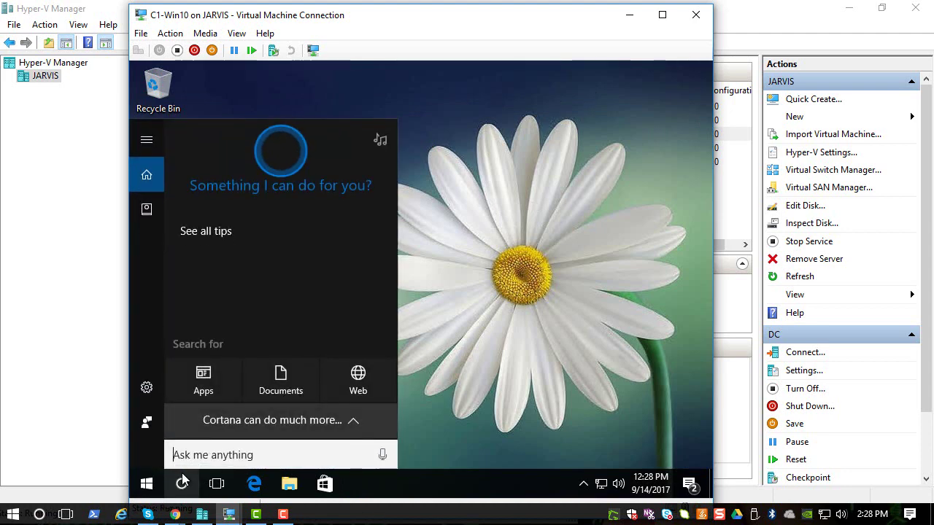
text(comu)
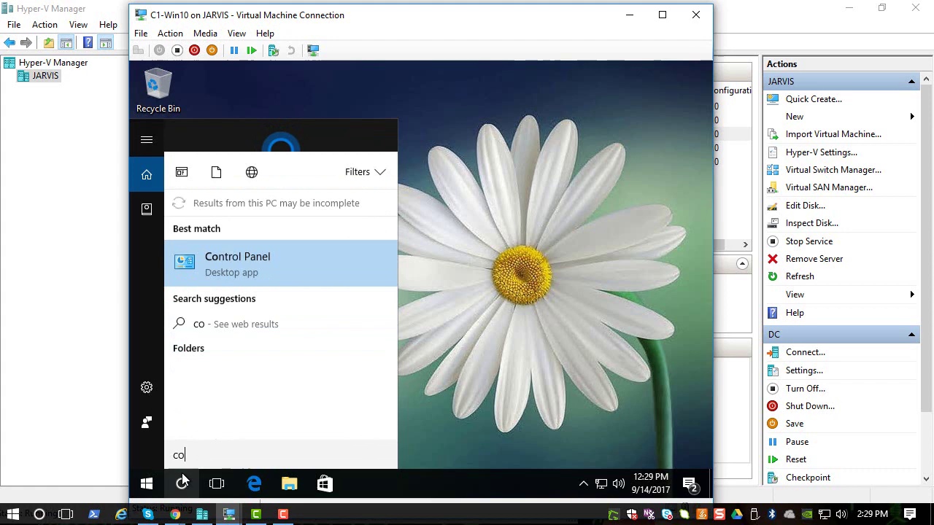
key(BackSpace)
Finish searching for 'computer' and launch Computer Management
text(put)
key(BackSpace)
key(BackSpace)
key(BackSpace)
key(BackSpace)
text(u)
key(BackSpace)
text(pute)
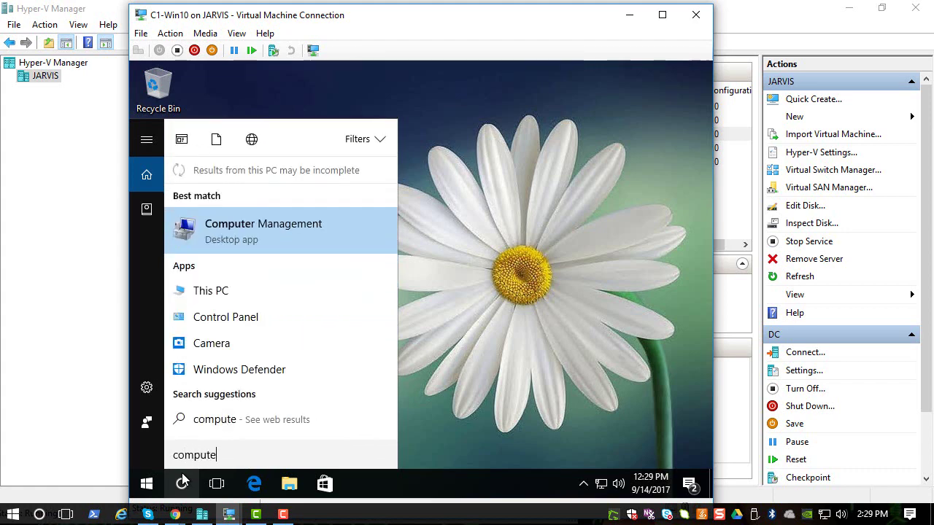
key(Return)
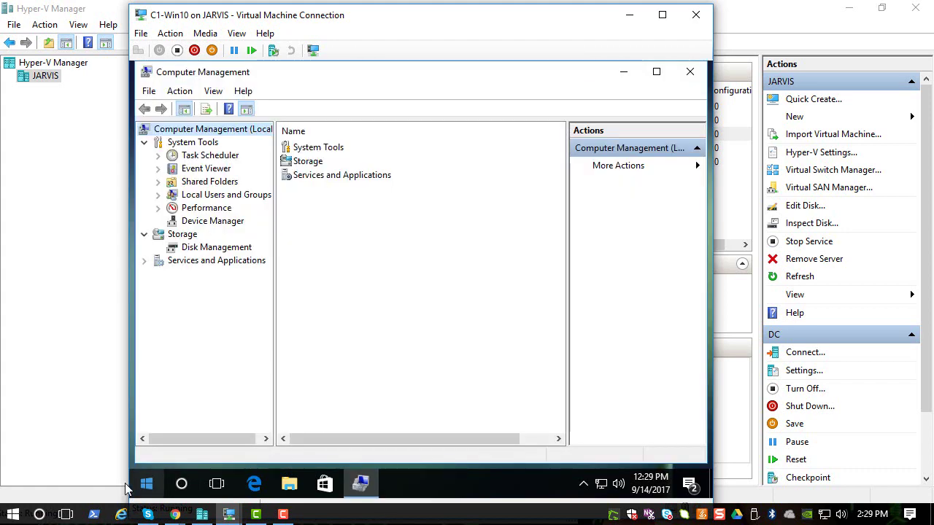
Browse the local user accounts and view the Administrator account's properties without changes
click(219, 196)
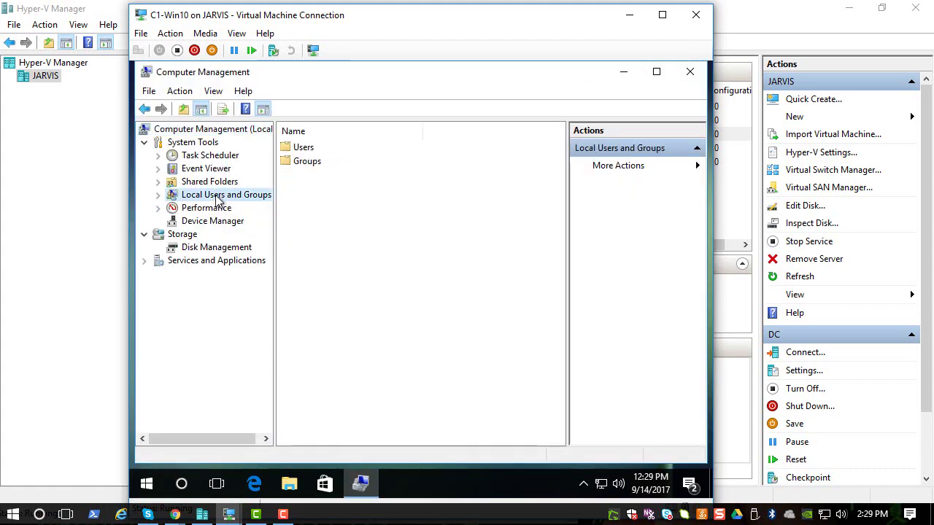
double_click(301, 149)
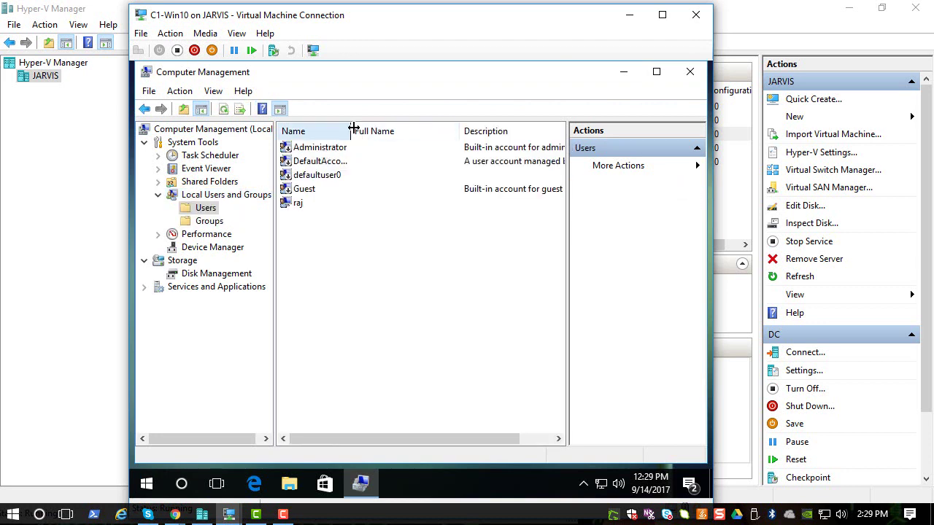
drag(354, 131, 403, 133)
double_click(326, 148)
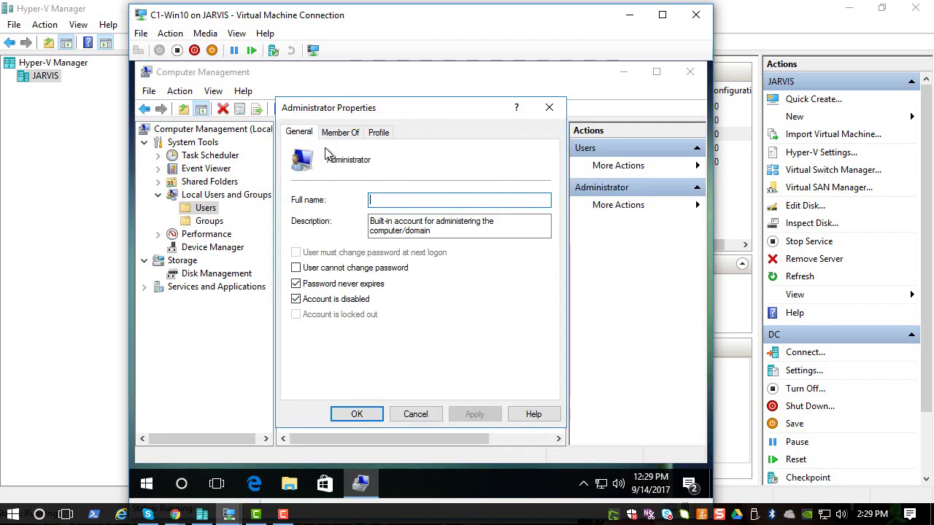
click(550, 108)
Confirm EXCLARUS\helpdesk is listed among the local Administrators group's members
click(197, 221)
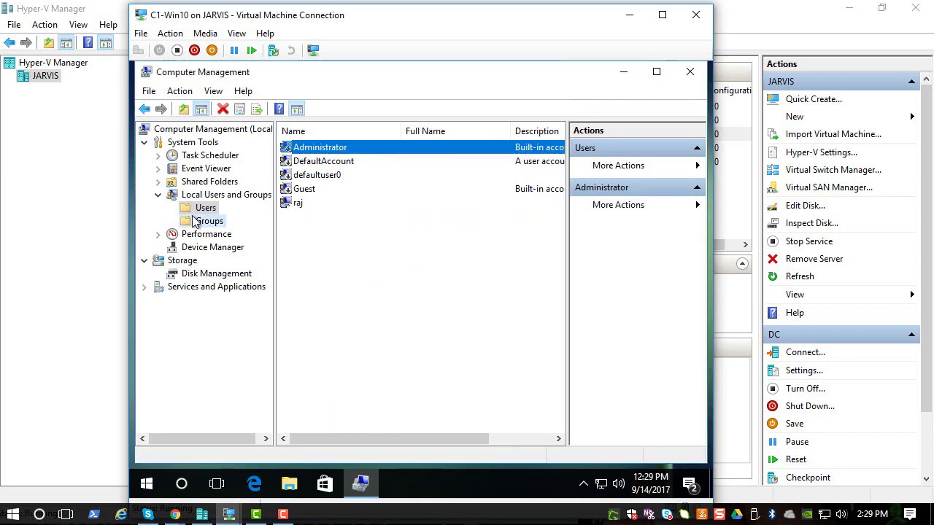
double_click(310, 167)
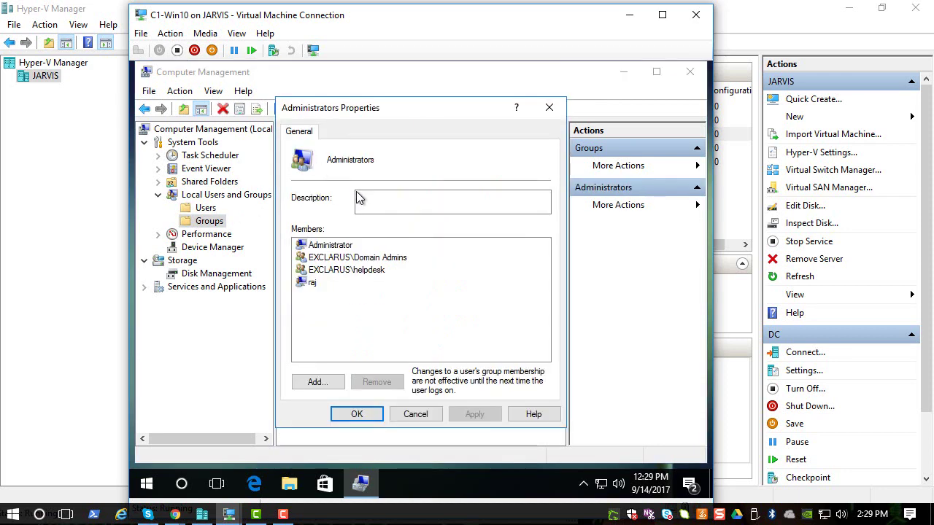
click(365, 271)
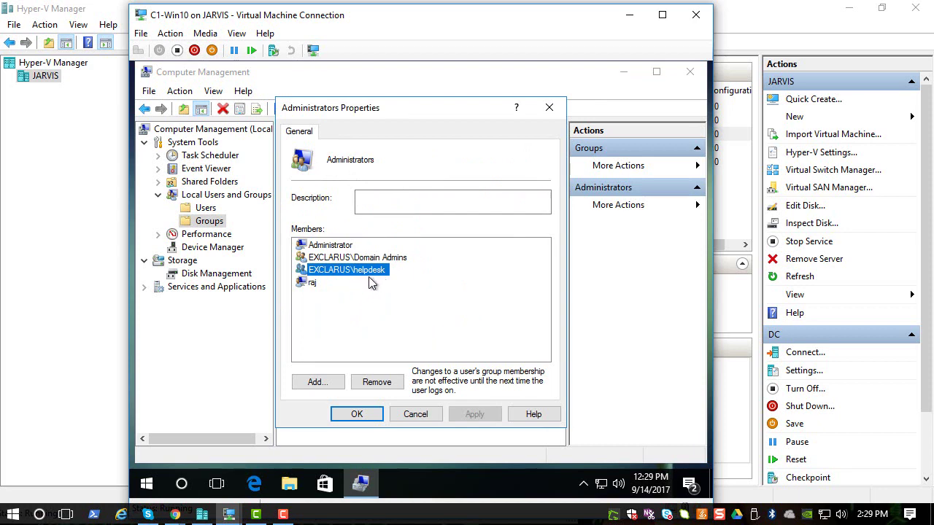
click(405, 414)
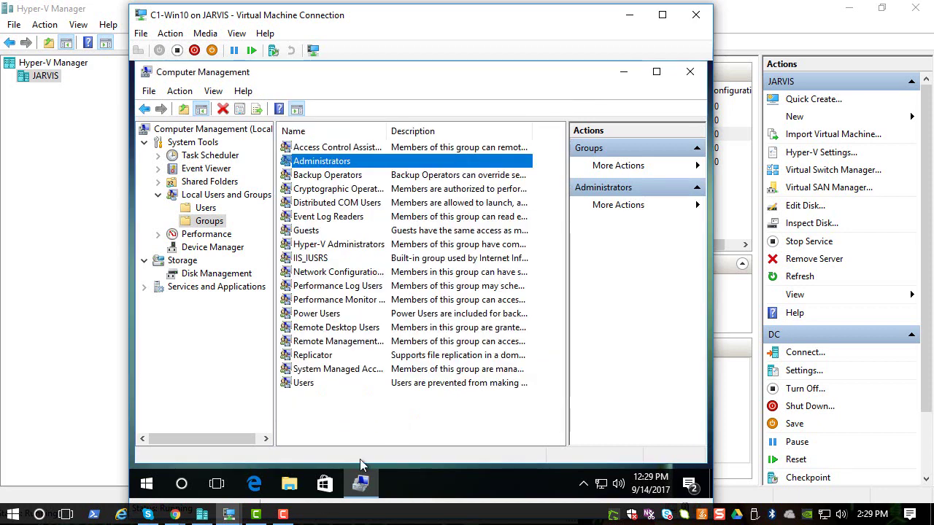
Connect to the c2-win7 virtual machine and open Command Prompt via Start search 'cmd'
click(202, 514)
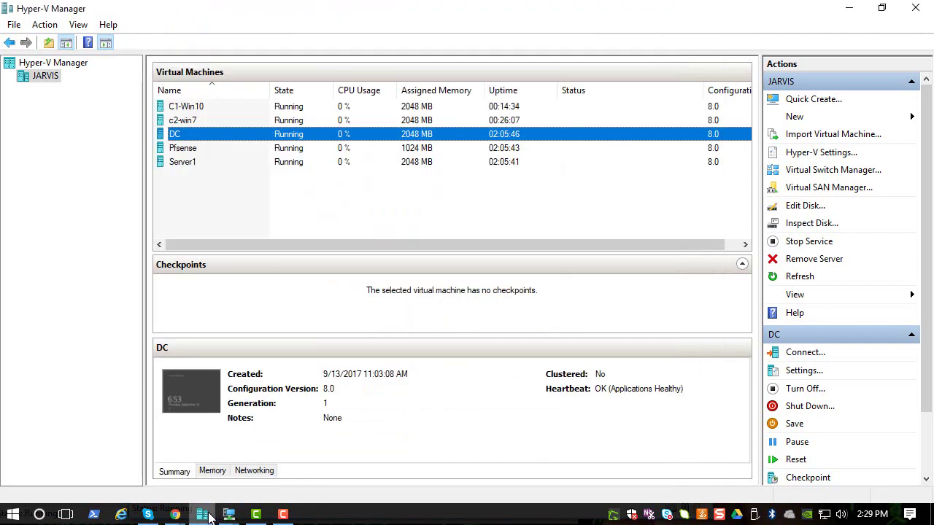
right_click(191, 121)
click(207, 132)
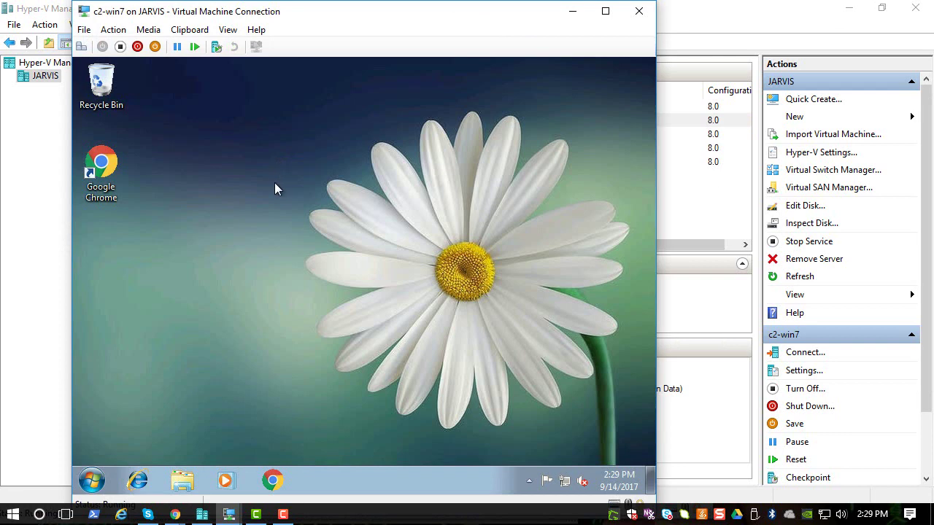
click(89, 483)
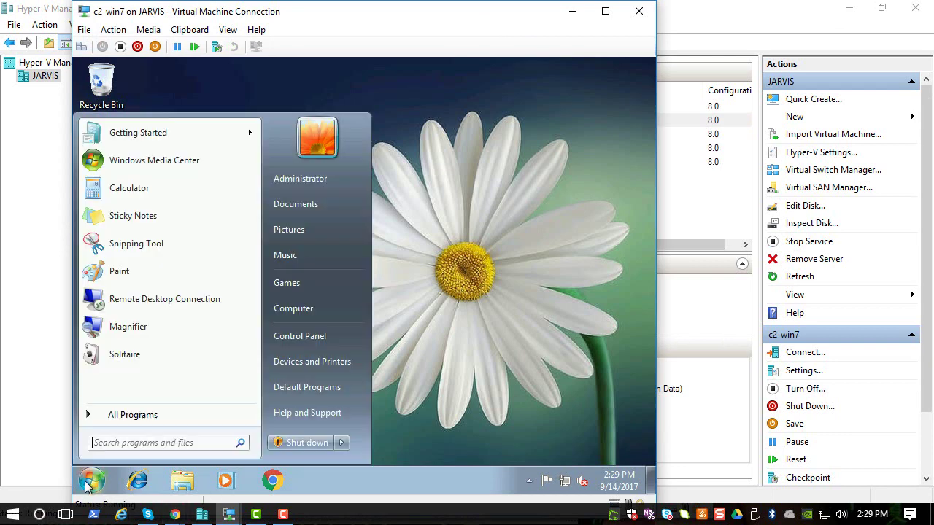
text(cmd)
key(Return)
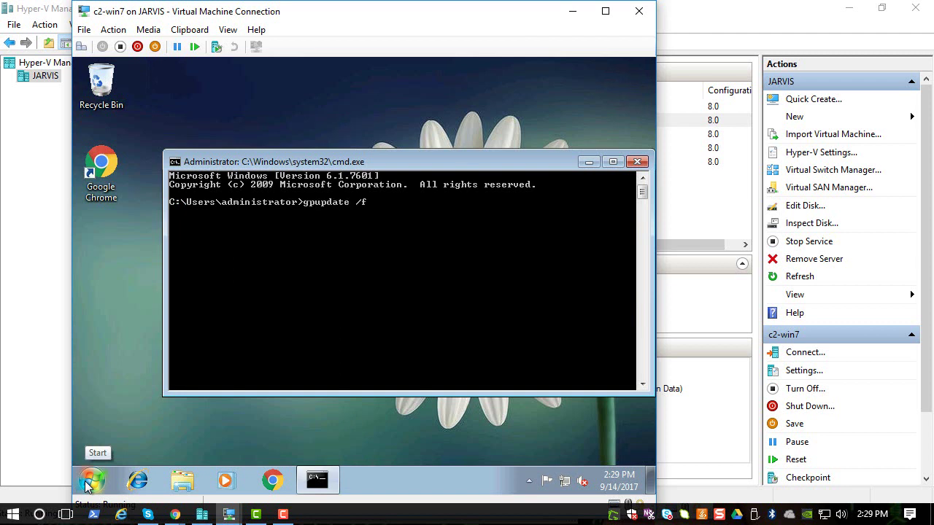
Force a Group Policy refresh on Windows 7 with gpupdate /force
text(gpupdate /force)
key(Return)
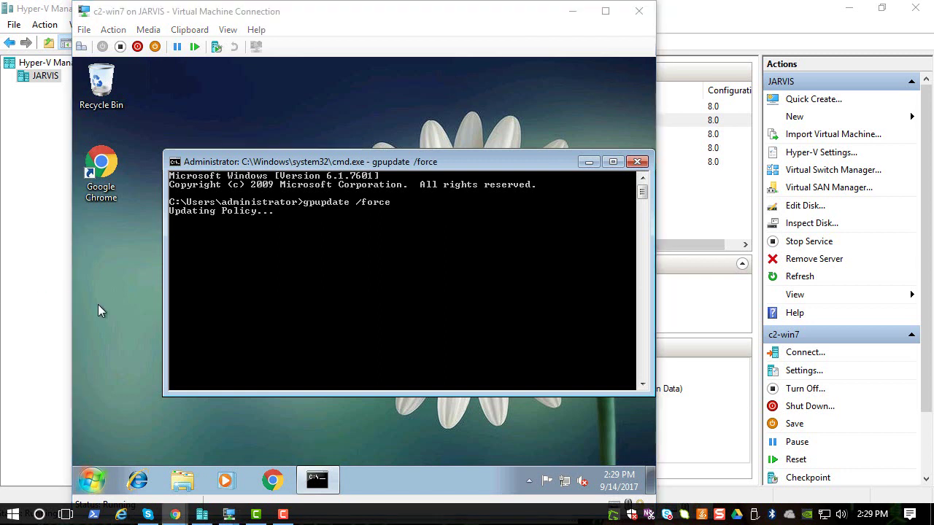
click(263, 288)
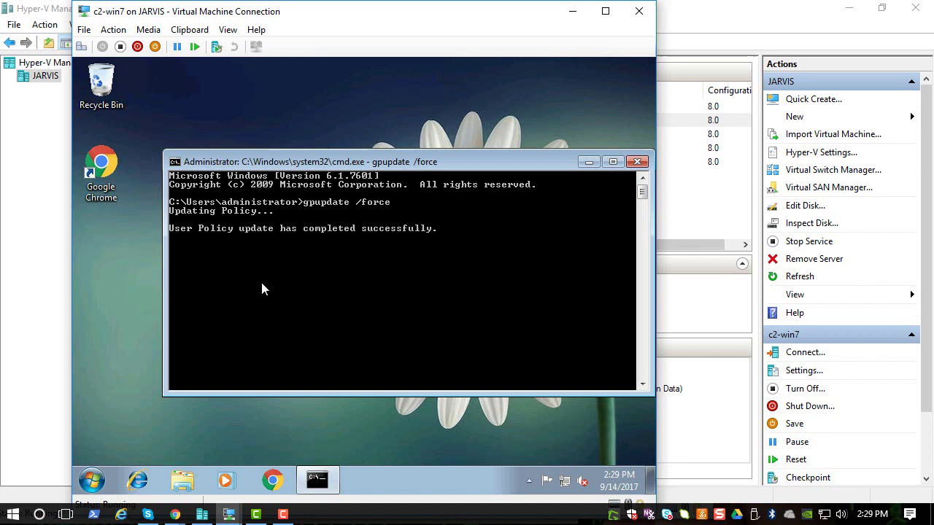
Run gpresult /r and scroll up to the Applied Group Policy Objects list showing helpdeskgpo
key(Return)
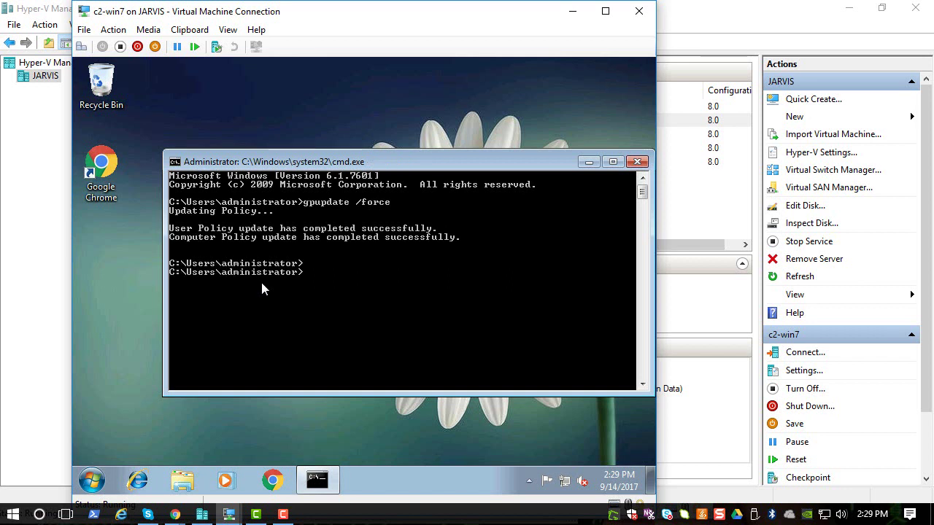
text(gpresult /r)
key(Return)
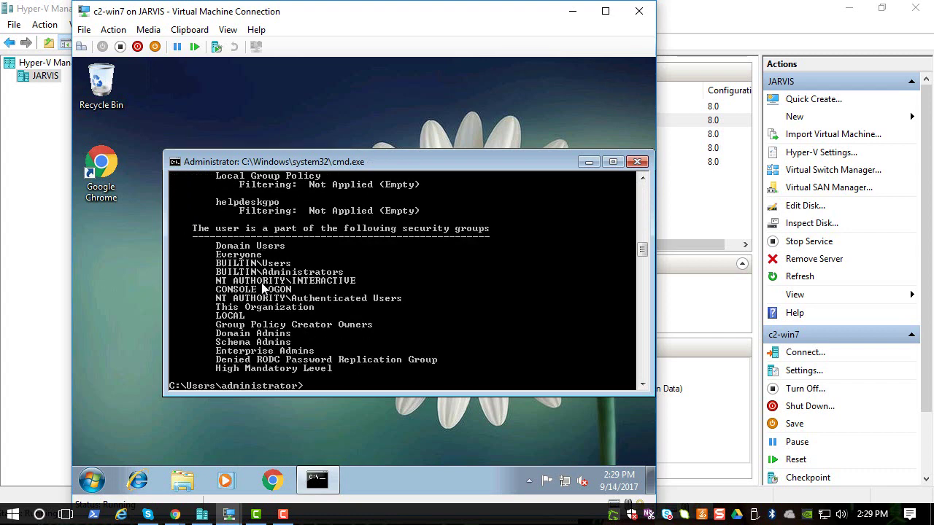
scroll(265, 290, up, 11)
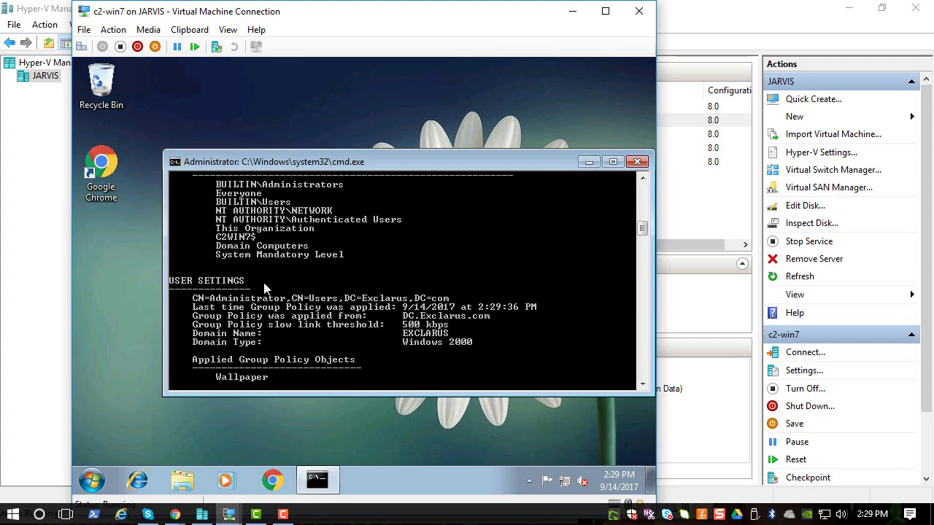
scroll(265, 290, up, 6)
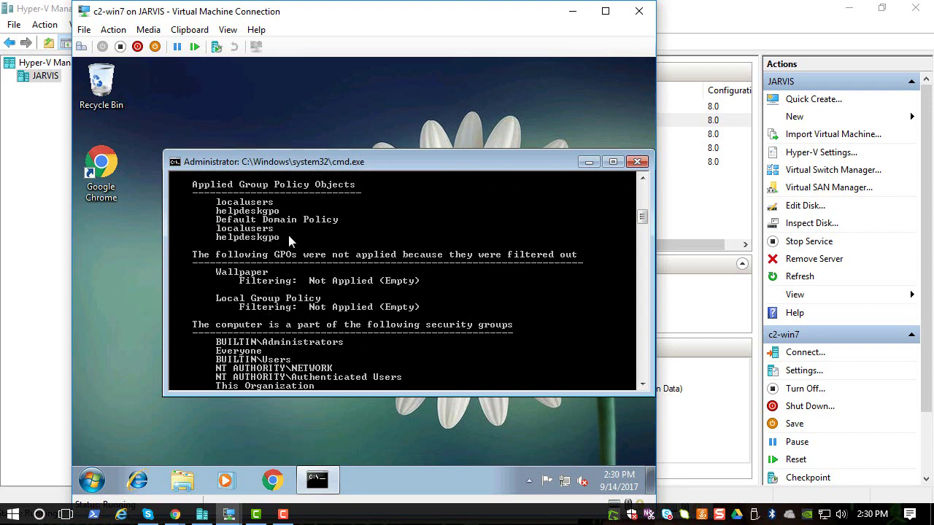
Search 'loca' in the Start menu and open local users and groups management
click(89, 484)
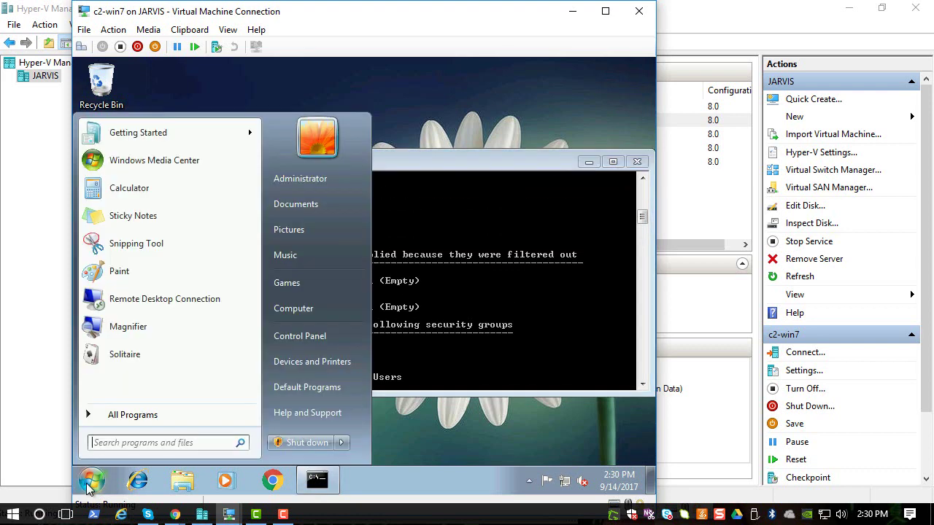
text(loca)
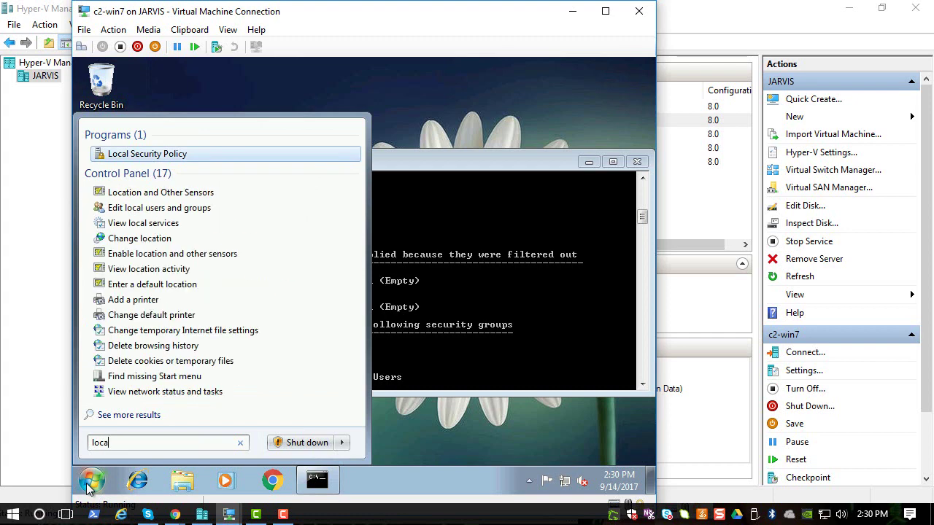
click(170, 209)
Verify EXCLARUS\helpdesk is in Administrators, then close the tool and return to Hyper-V Manager
double_click(252, 157)
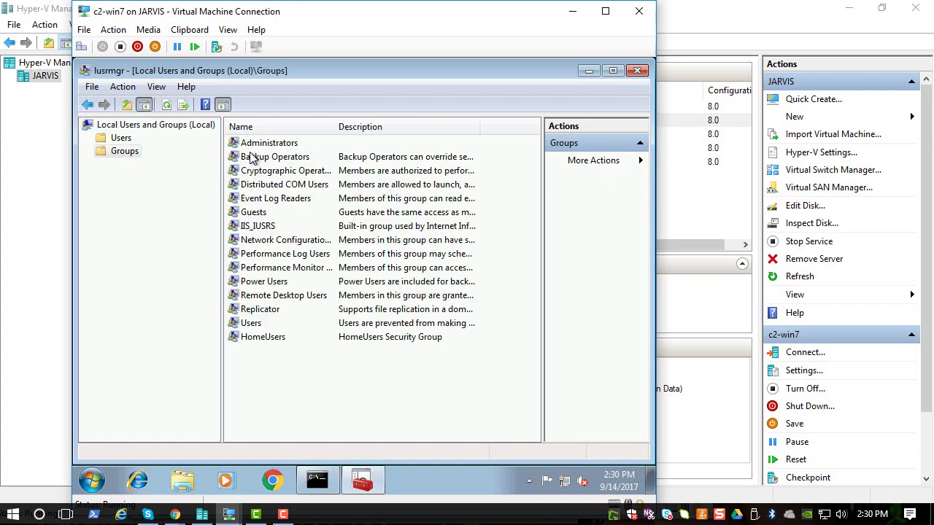
double_click(264, 145)
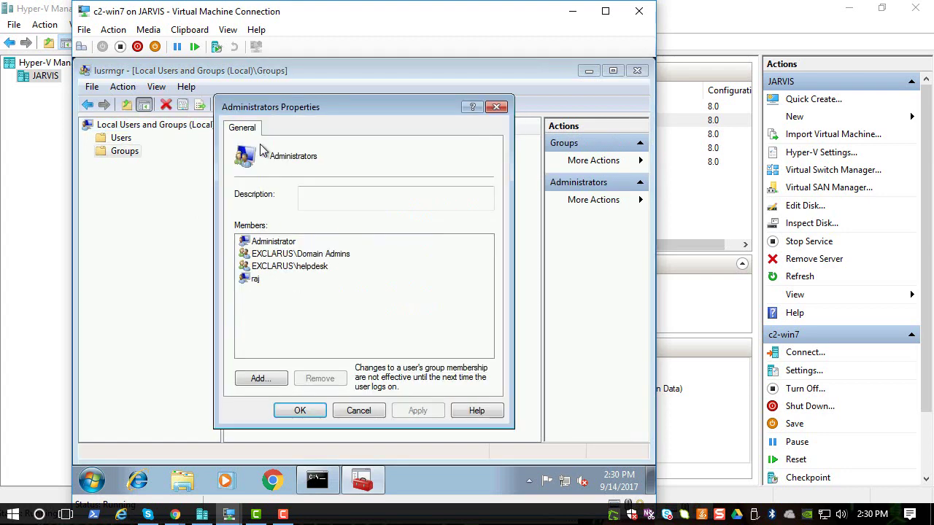
click(318, 271)
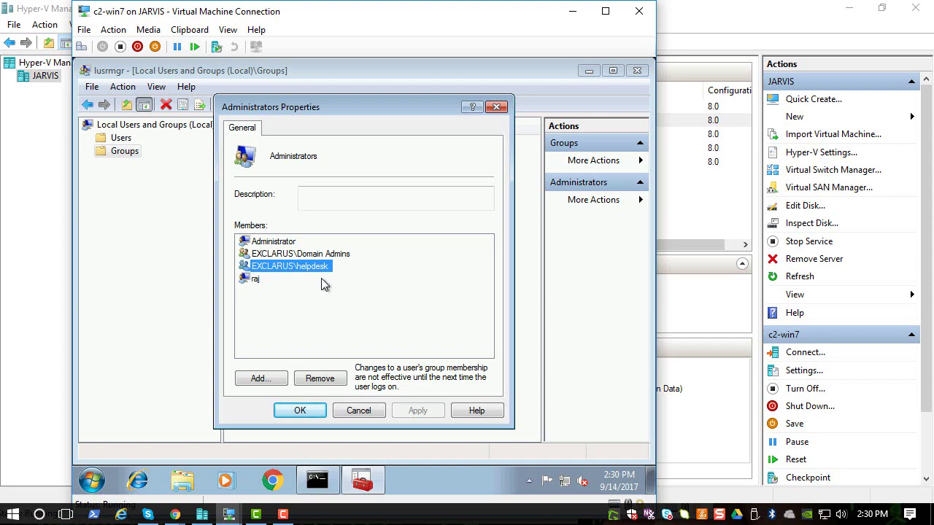
click(321, 414)
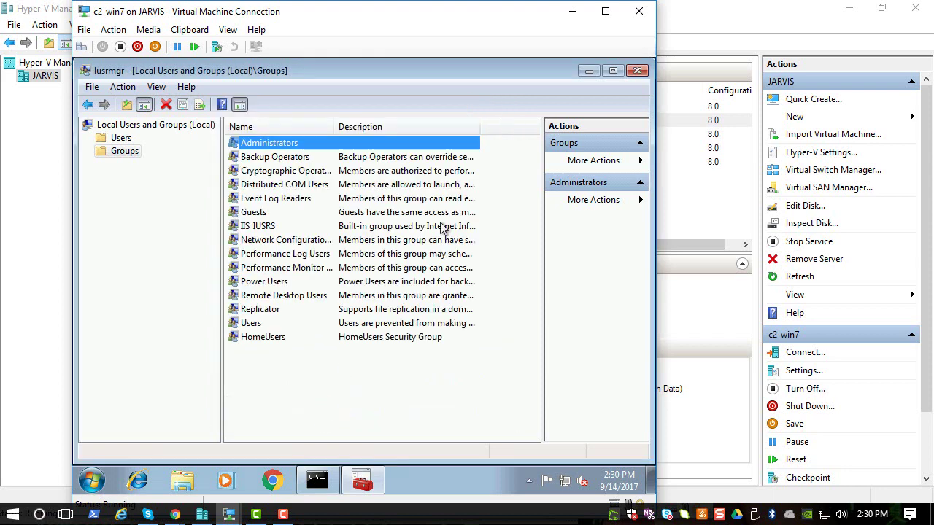
click(636, 71)
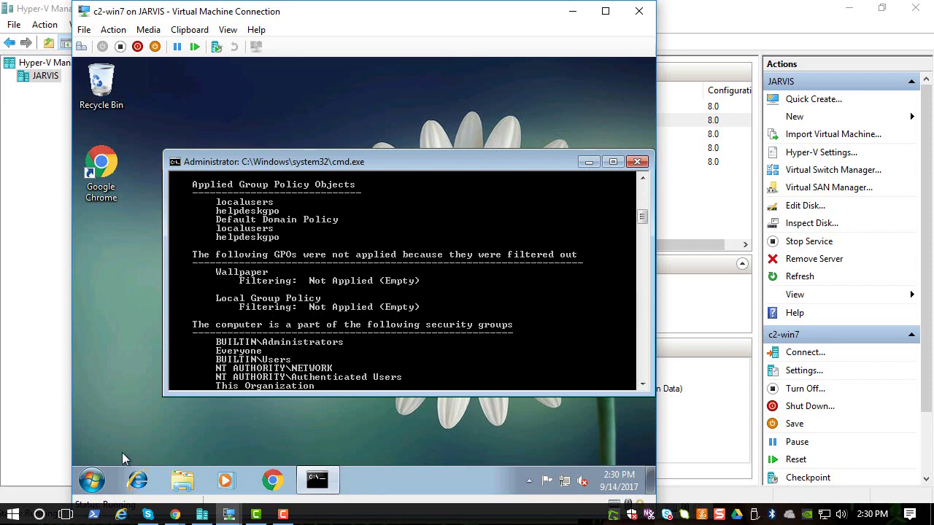
click(202, 514)
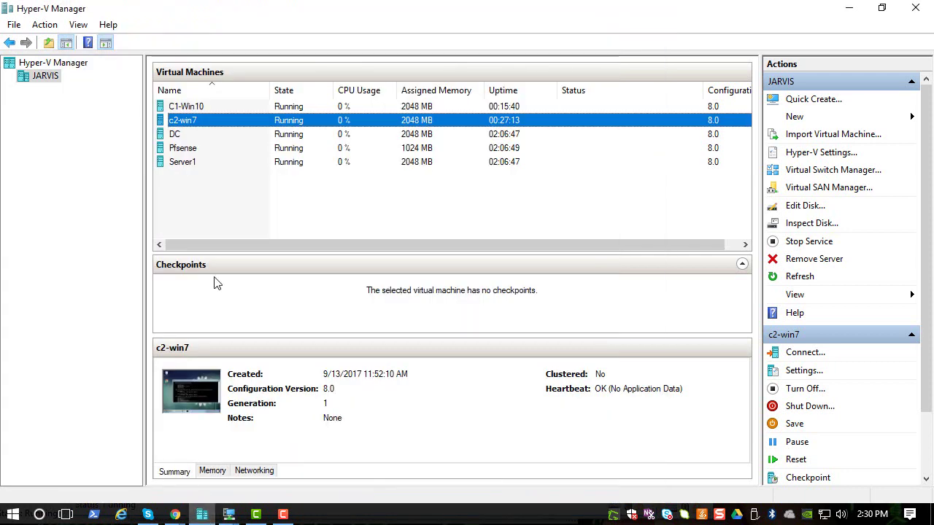
Connect to the DC virtual machine's console from Hyper-V Manager
click(192, 136)
right_click(193, 137)
click(237, 141)
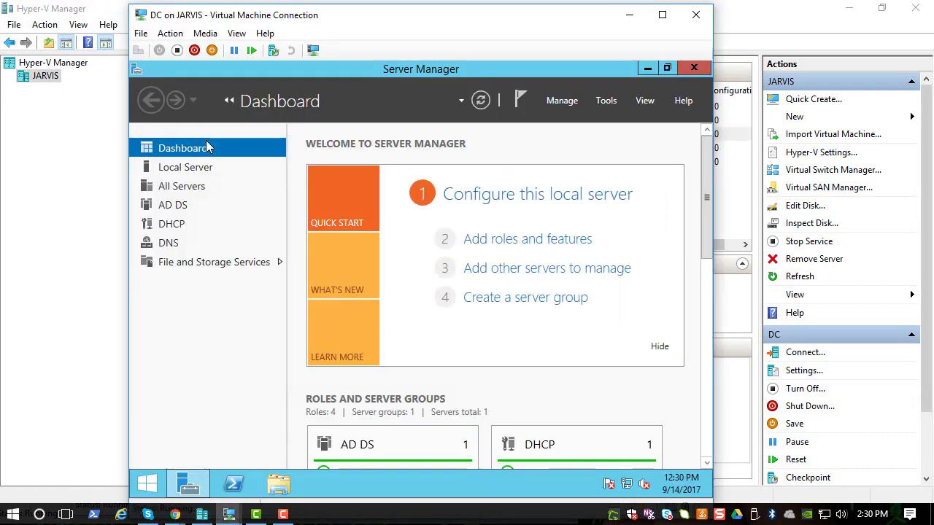
Launch Active Directory Users and Computers from Server Manager Tools and bring up New on the Users container
click(601, 100)
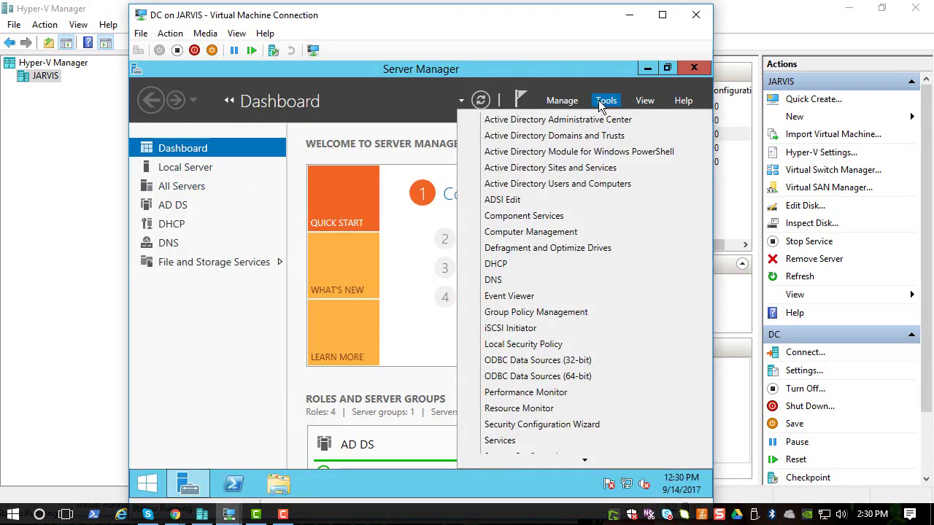
click(588, 187)
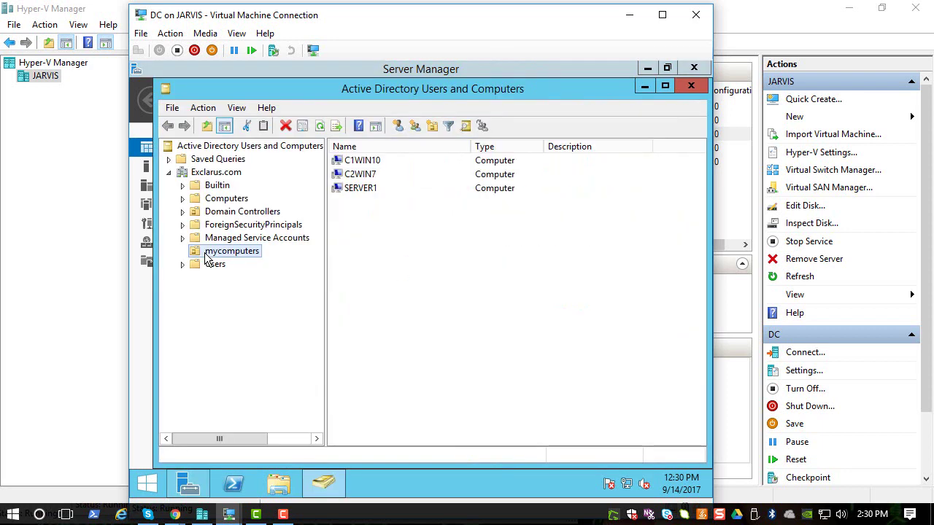
click(212, 267)
right_click(208, 269)
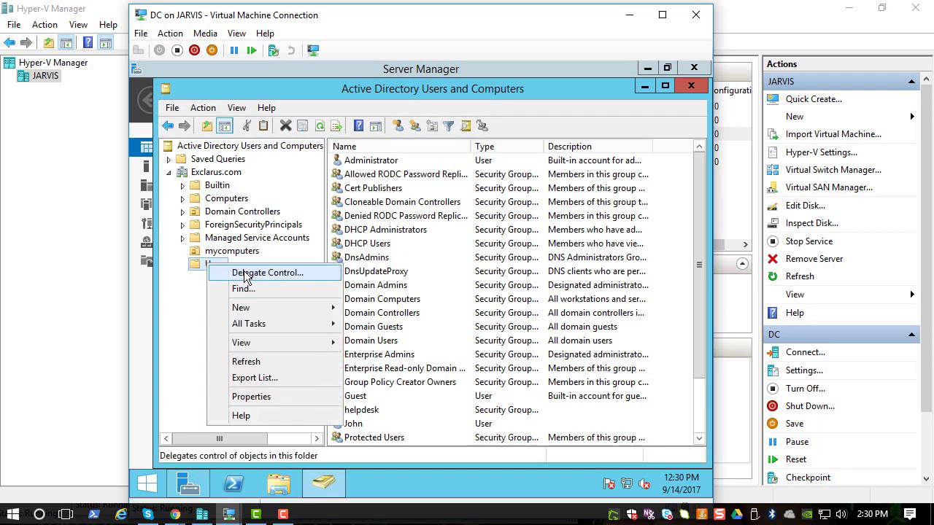
click(263, 308)
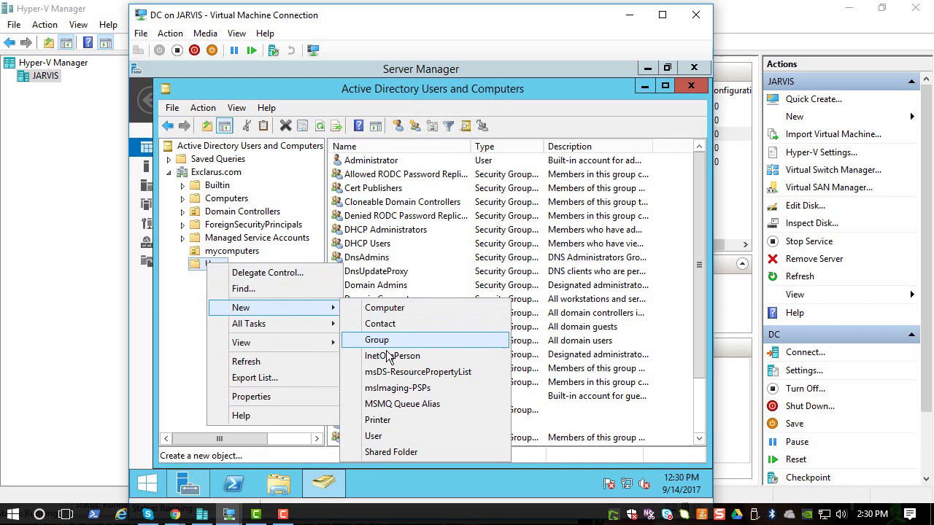
Start a new user with first name hd and logon name hd
click(374, 436)
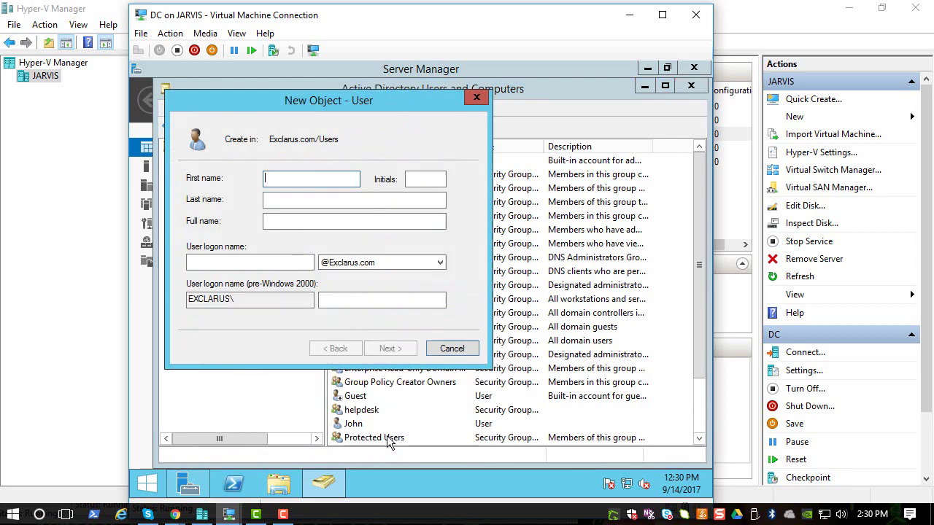
text(hd)
key(Tab)
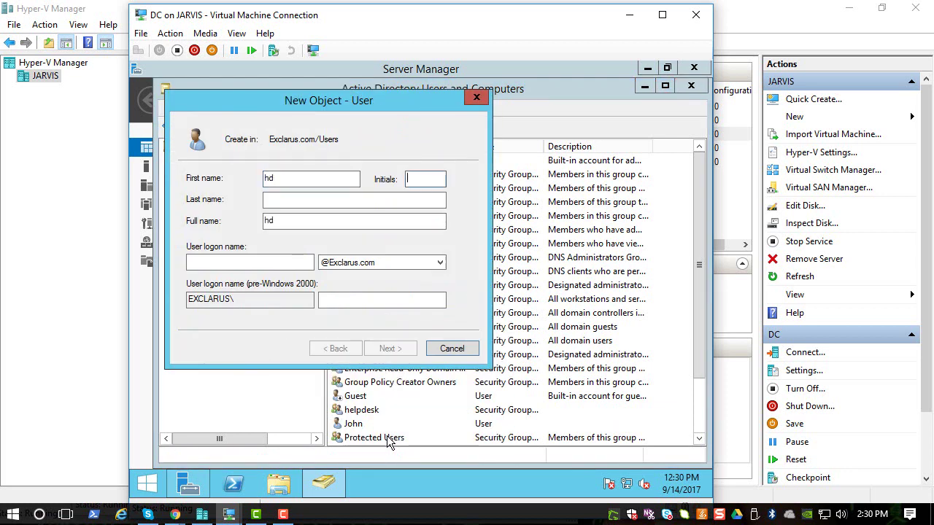
key(Tab)
key(Tab)
key(Tab)
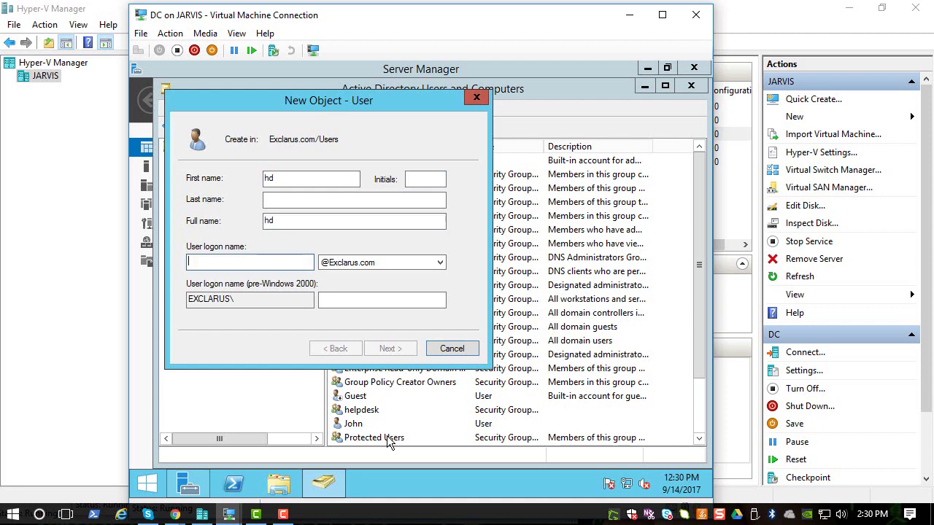
text(hd)
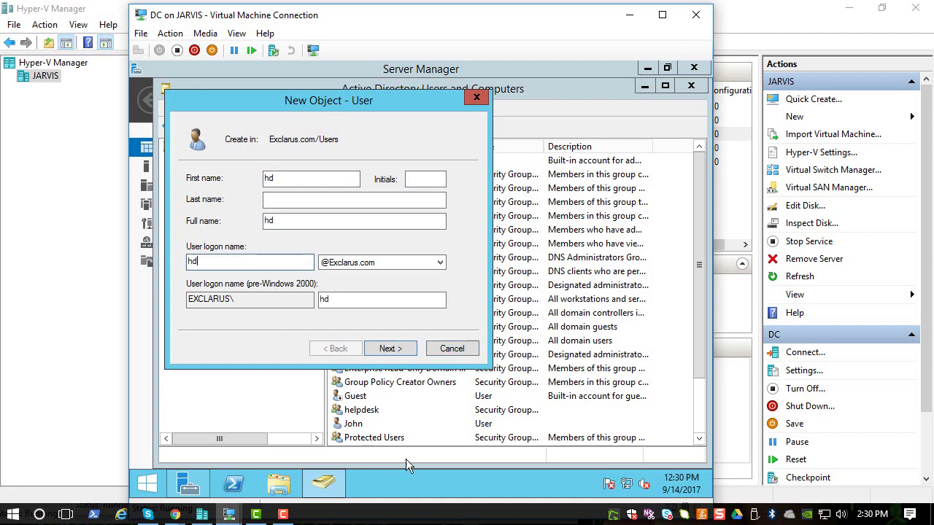
Enter and confirm hd's password, clear must-change-at-next-logon, set password never expires, and finish
click(407, 348)
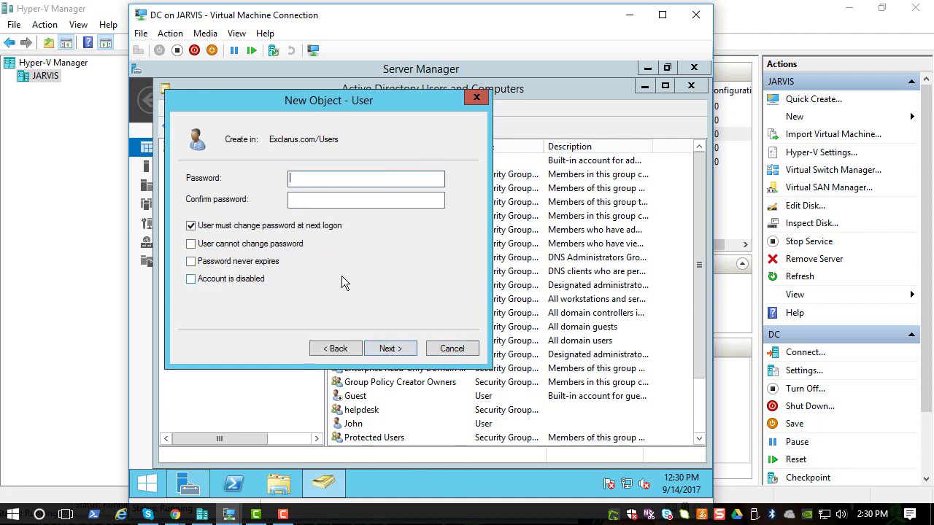
text(Pa$$w0rd1234)
key(Tab)
text(Pa$)
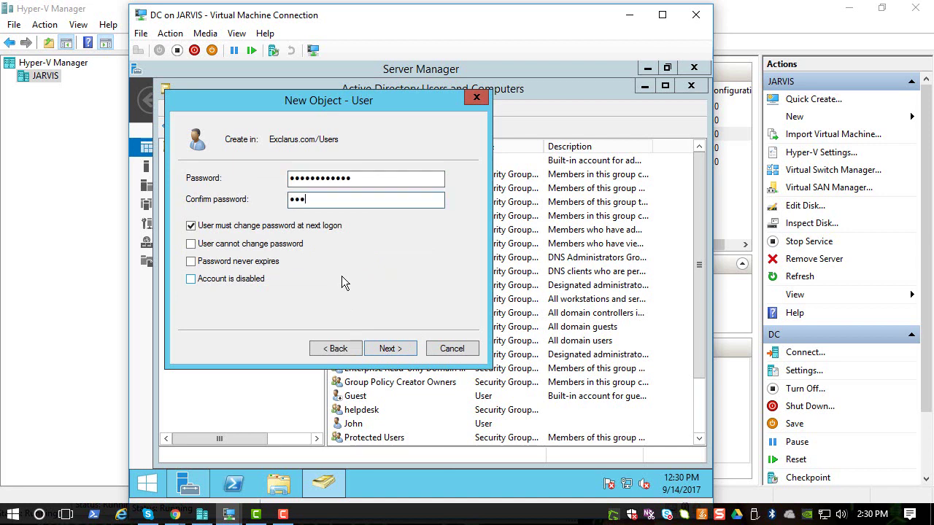
text($w0rd1234)
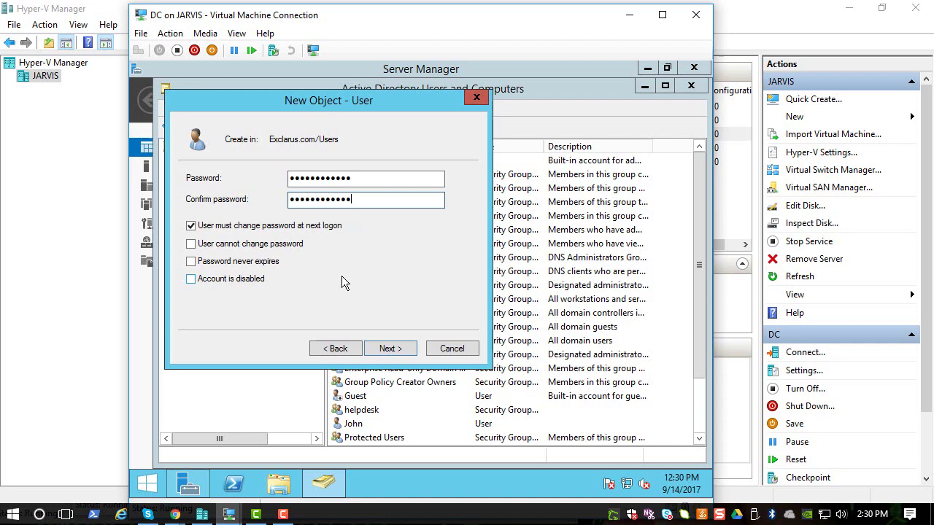
click(248, 243)
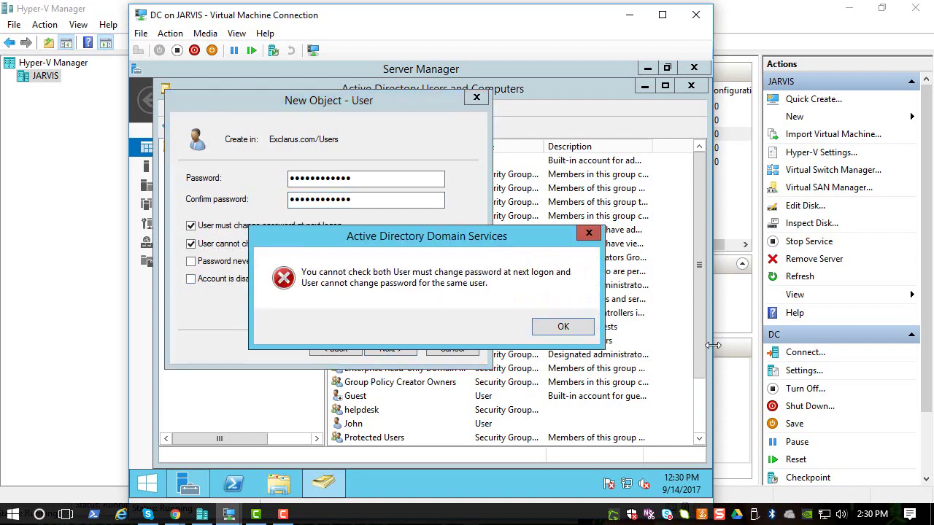
click(575, 326)
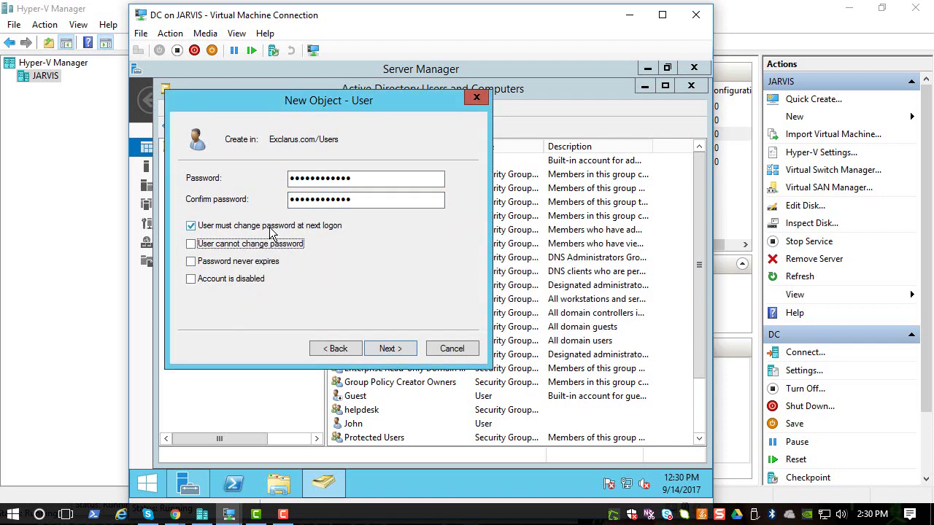
click(270, 228)
click(241, 263)
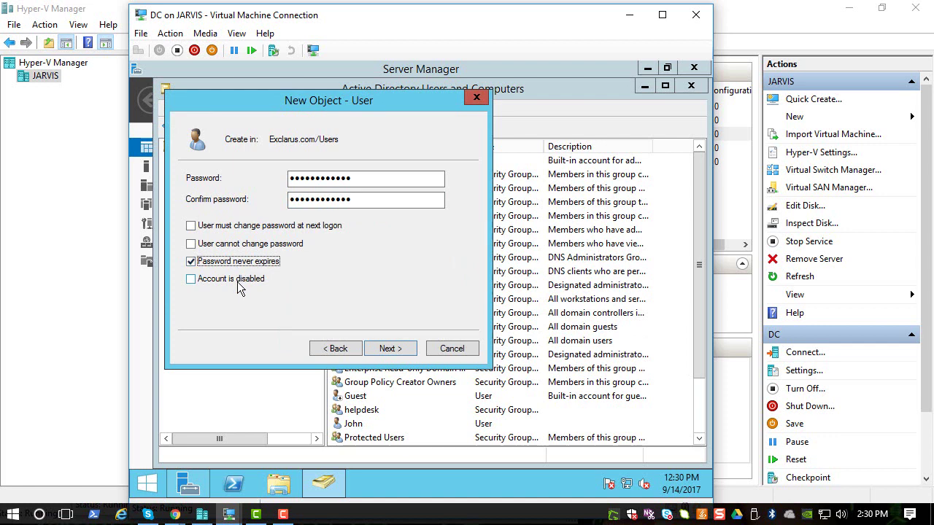
click(387, 348)
click(397, 349)
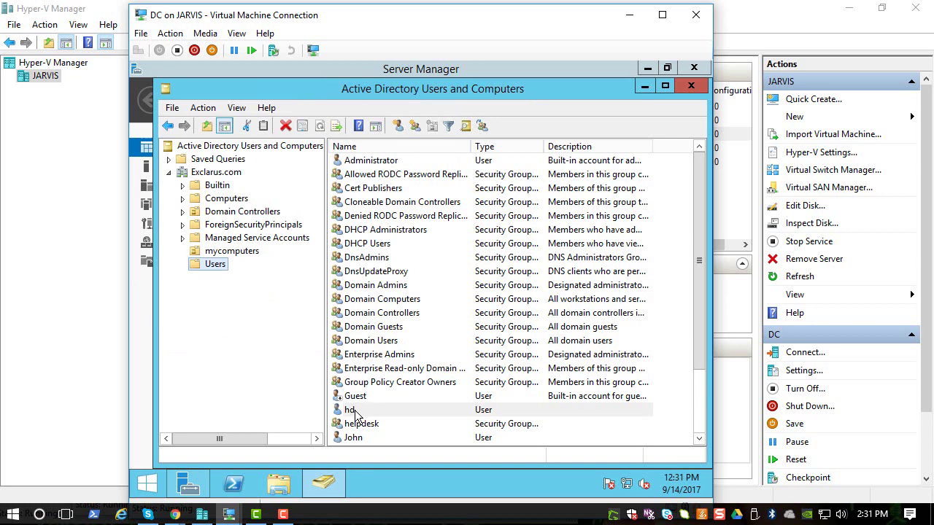
Add hd to the helpdesk group on its Member Of tab and confirm with OK
right_click(355, 411)
click(391, 382)
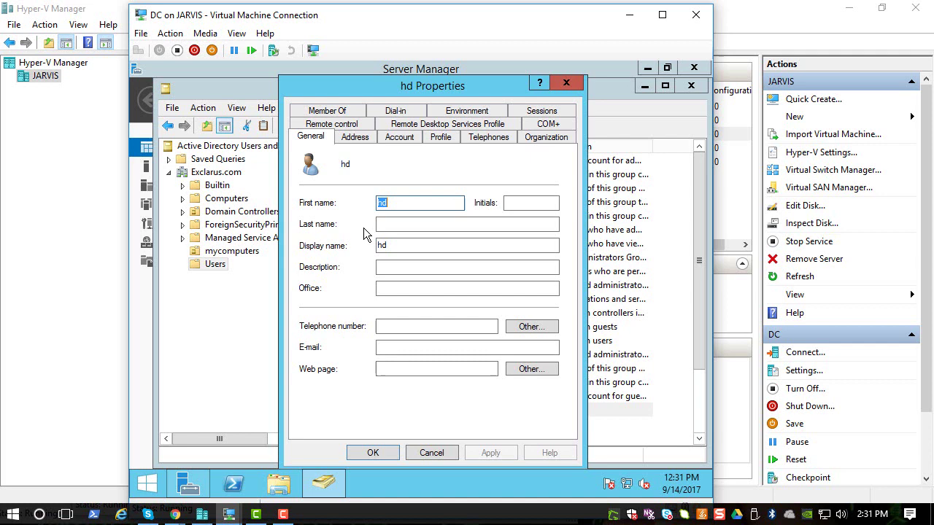
click(348, 111)
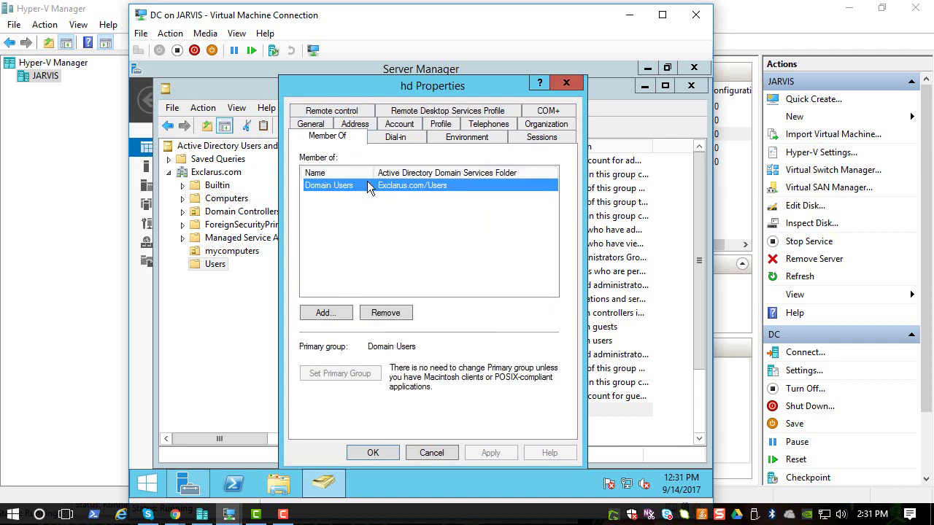
click(343, 315)
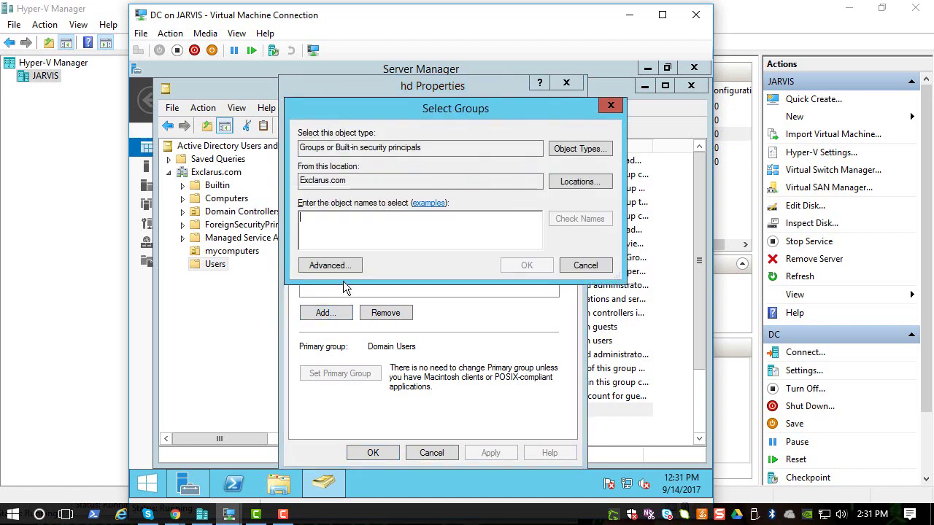
text(helpdesk)
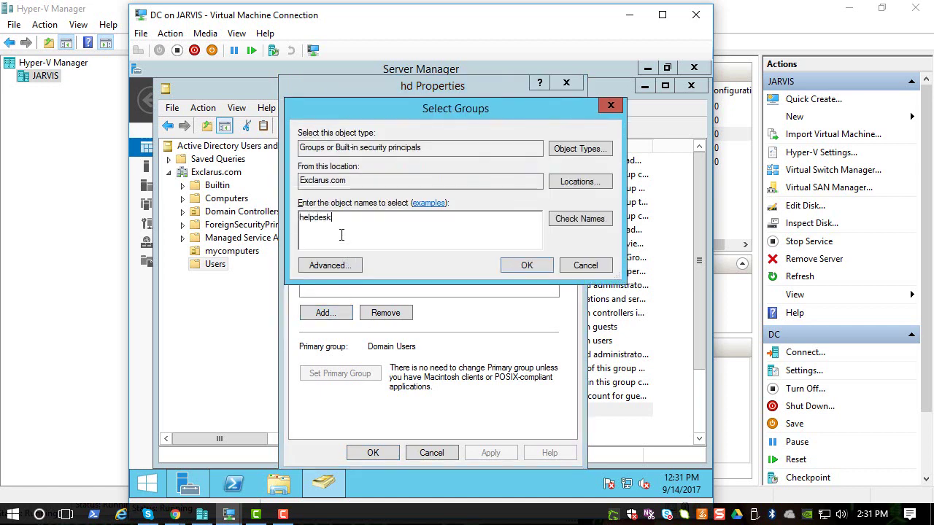
key(Return)
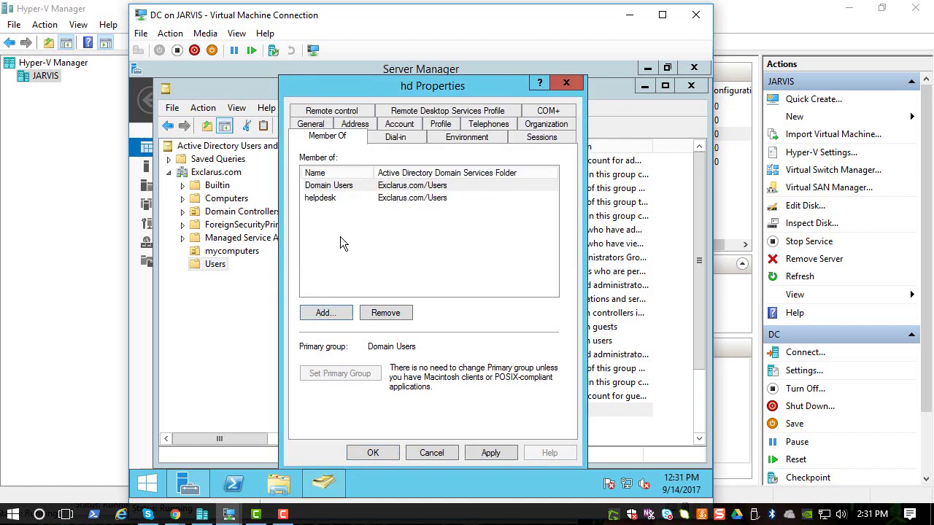
click(331, 201)
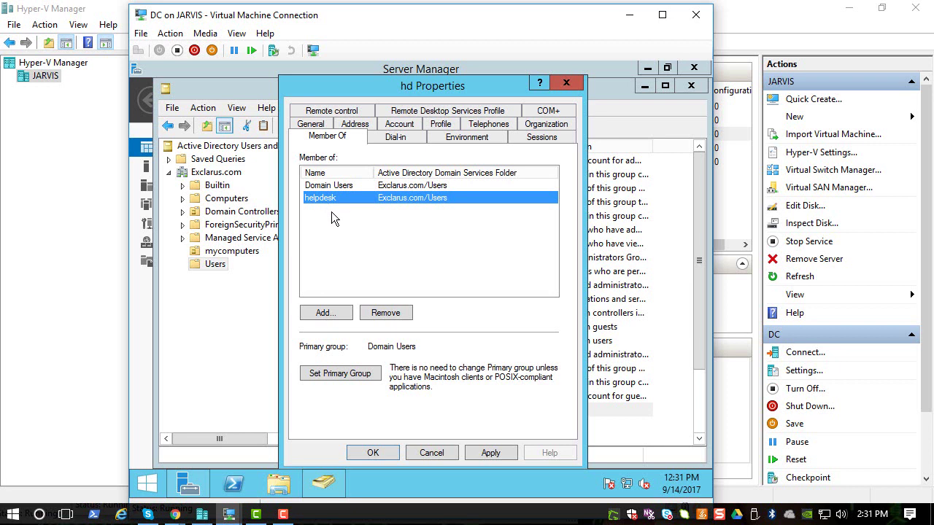
click(371, 454)
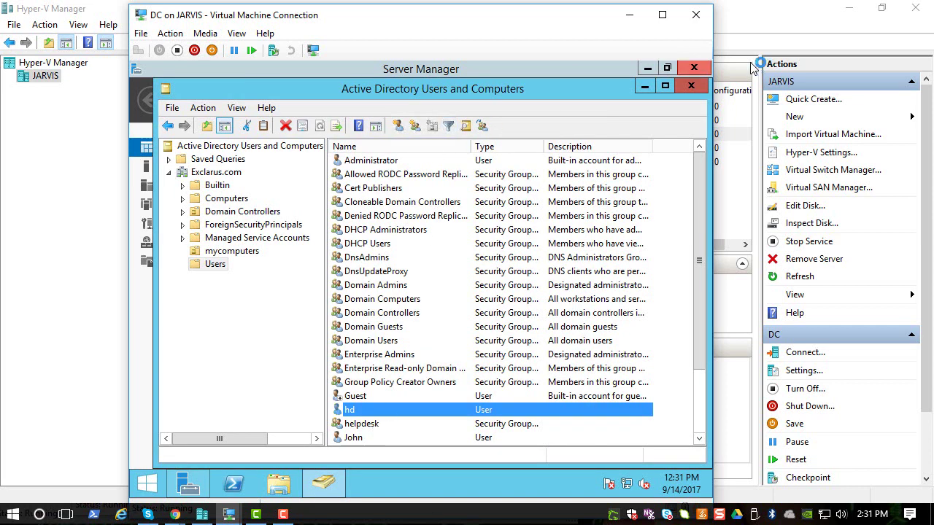
Close Active Directory Users and Computers and Server Manager on the DC, then switch to the Windows 10 VM
click(692, 86)
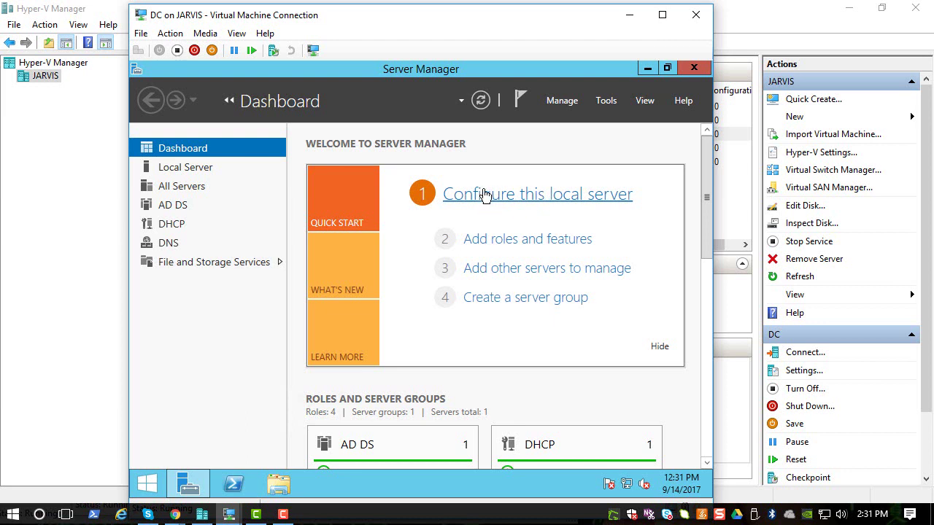
click(694, 68)
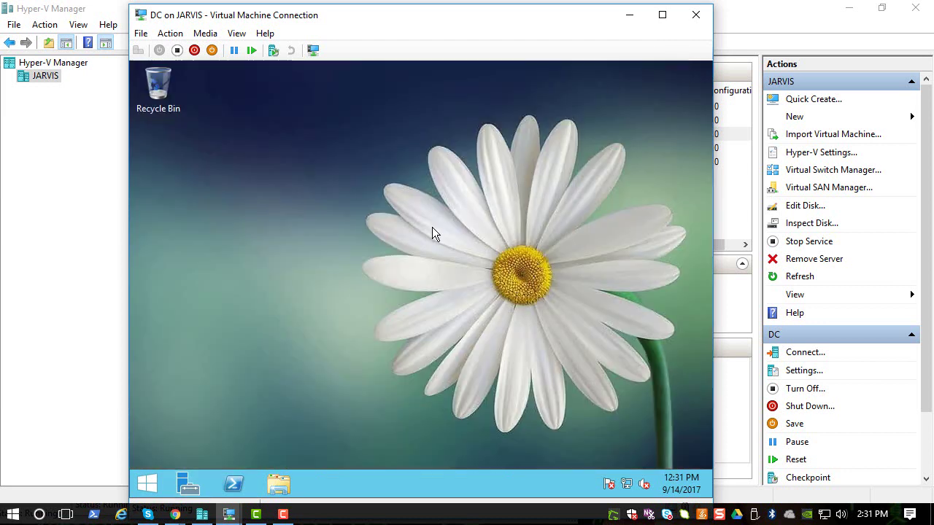
click(229, 515)
click(247, 459)
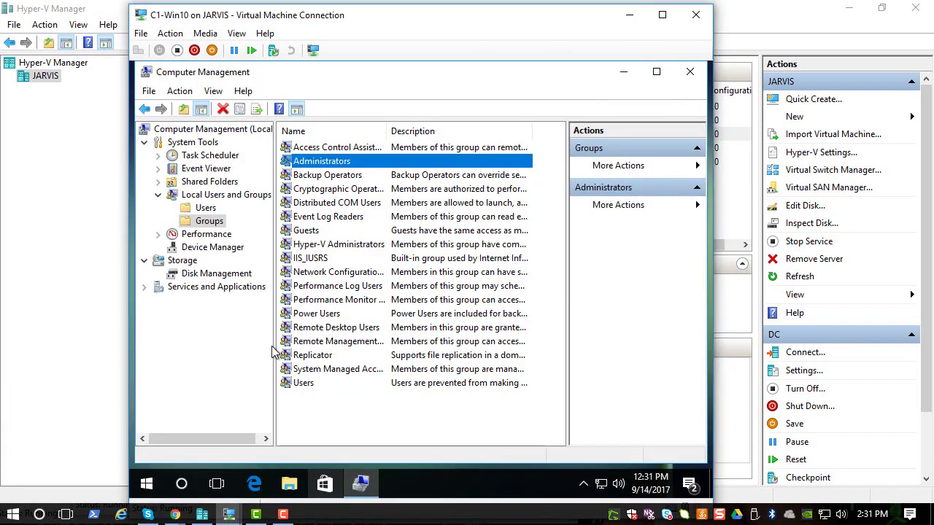
Sign out of the Windows 10 VM and close its connection window
click(149, 484)
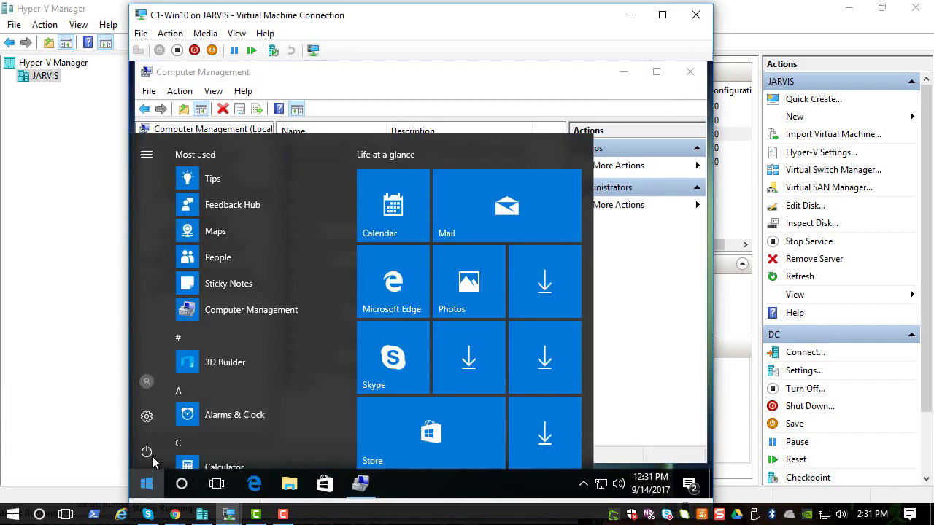
click(145, 381)
click(179, 348)
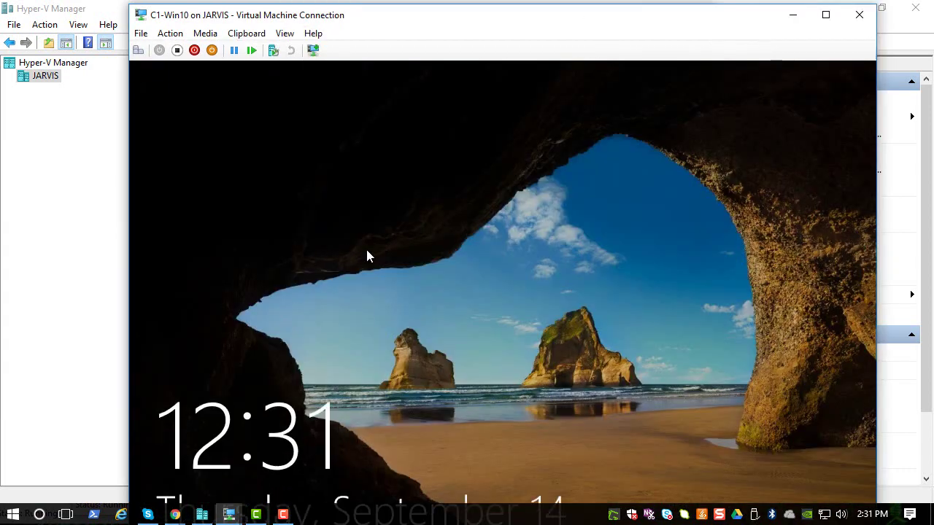
click(366, 251)
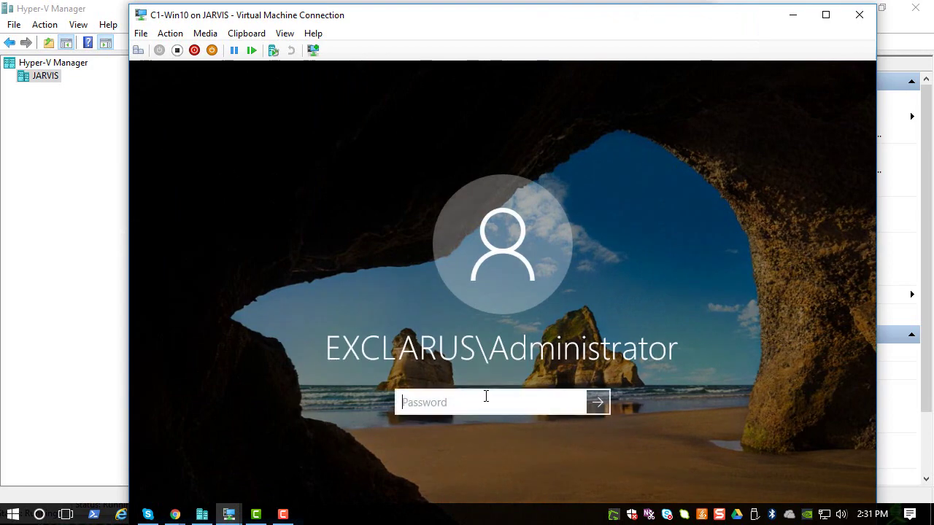
click(857, 14)
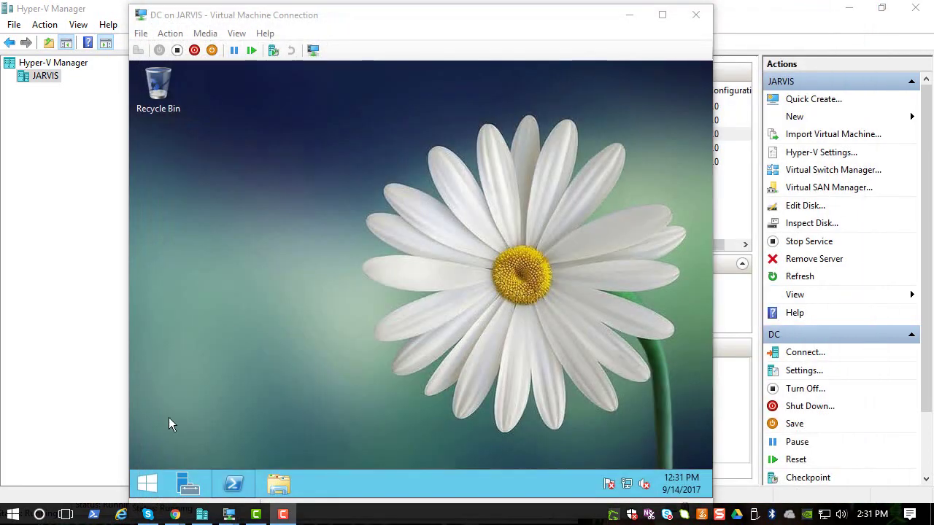
Switch to the Windows 7 VM and log the administrator off
click(202, 514)
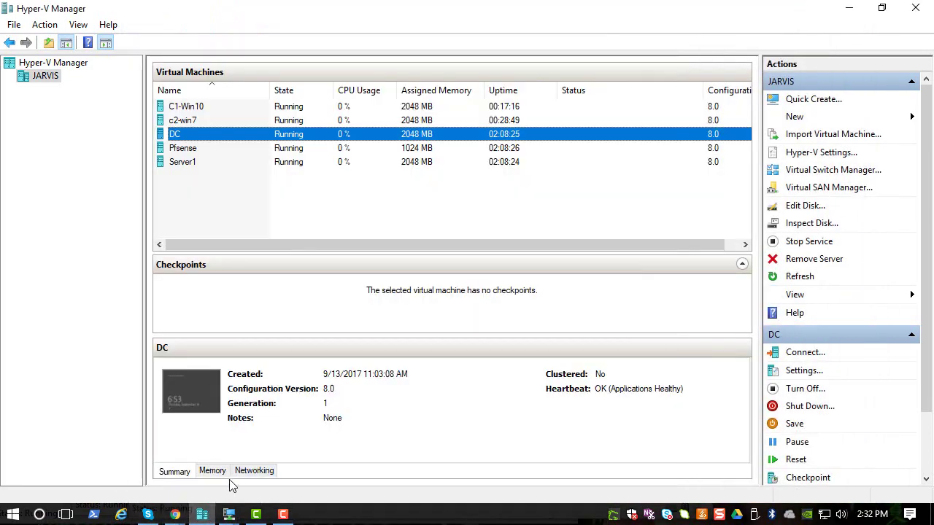
mouse_move(229, 515)
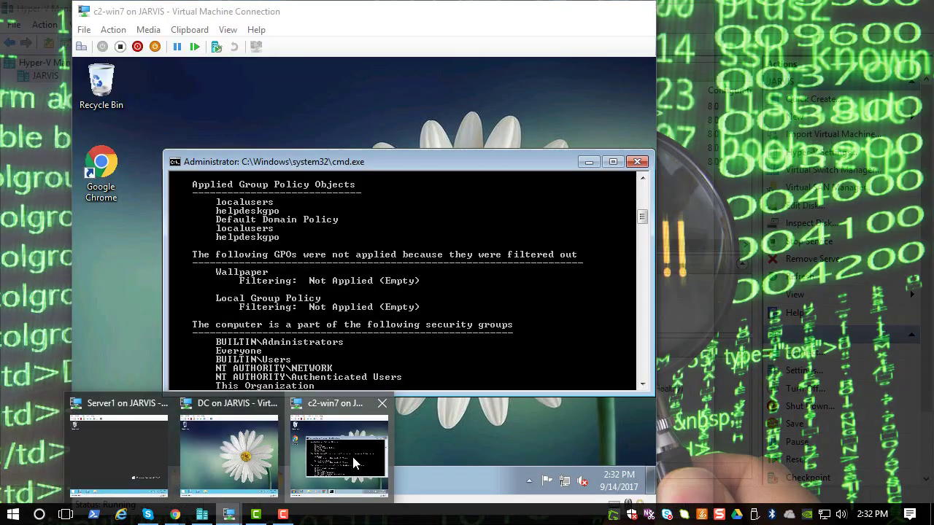
click(342, 456)
click(92, 479)
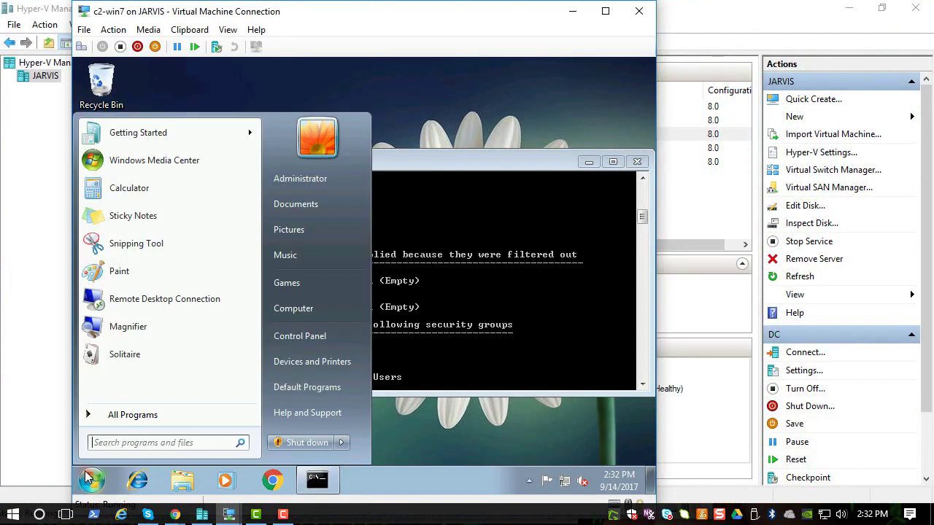
click(340, 443)
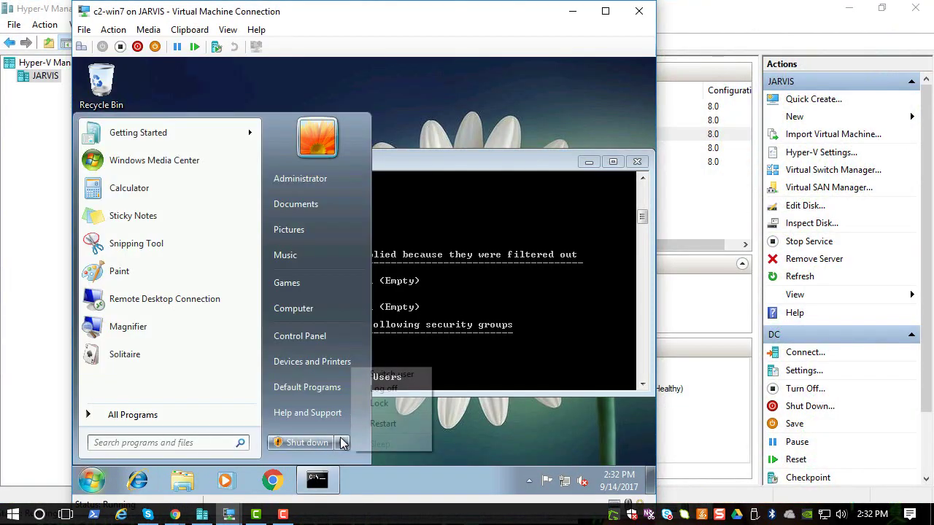
click(384, 388)
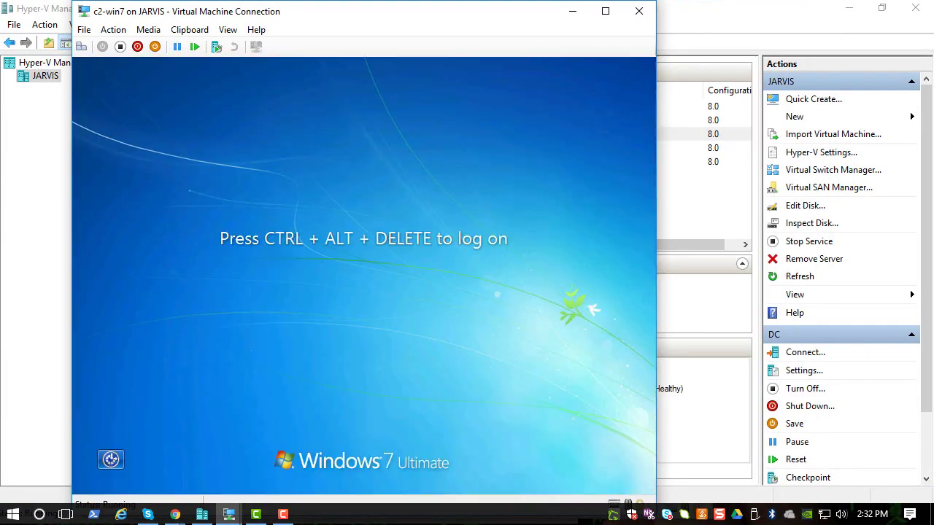
Send Ctrl+Alt+Delete and sign in as Other User hd with its password
click(113, 29)
click(124, 46)
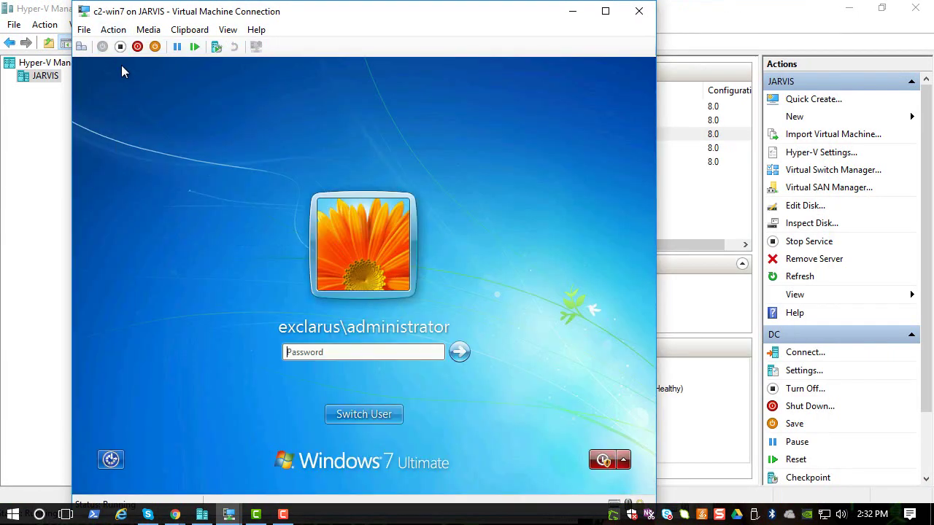
click(350, 417)
click(421, 330)
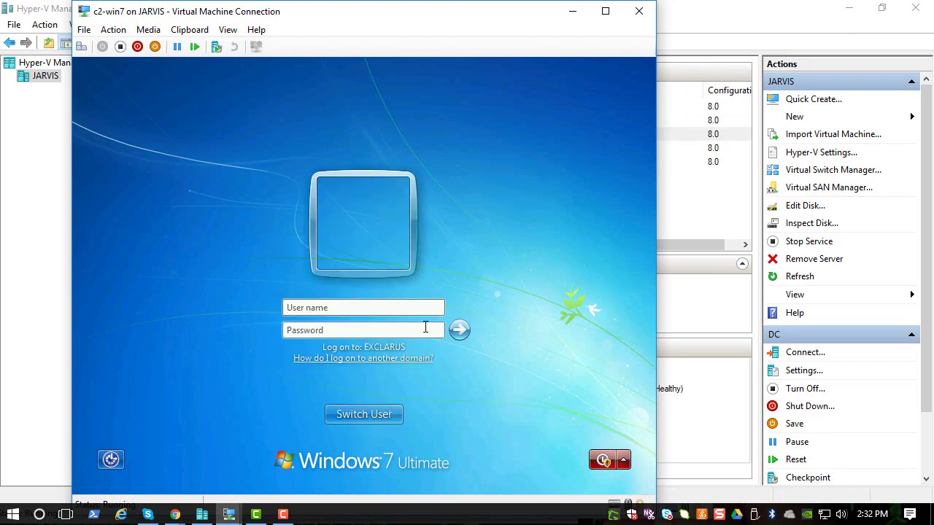
text(h••)
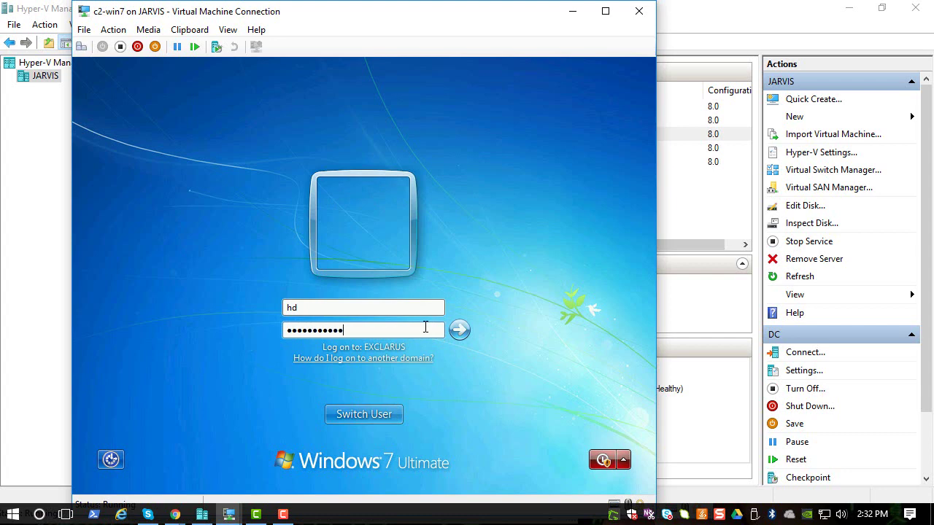
key(Return)
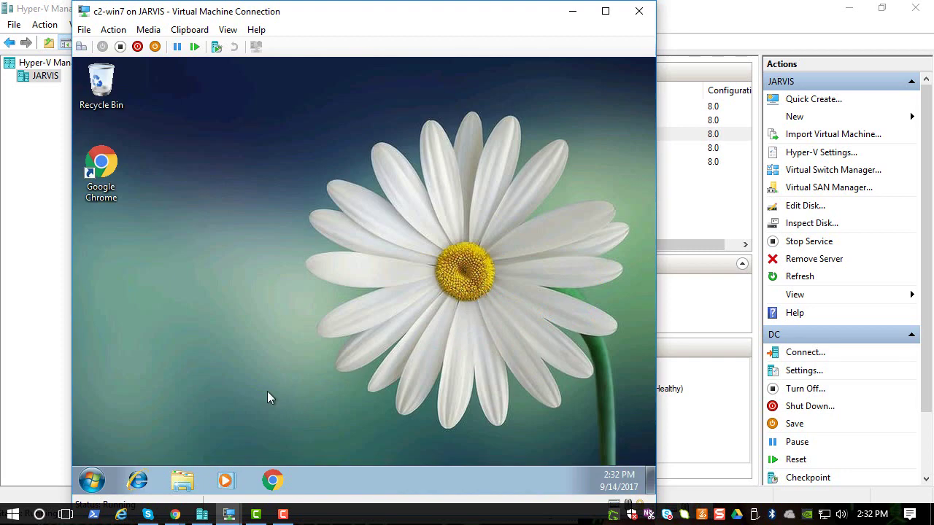
Open Command Prompt and run whoami, which reports exclarus\hd
click(87, 478)
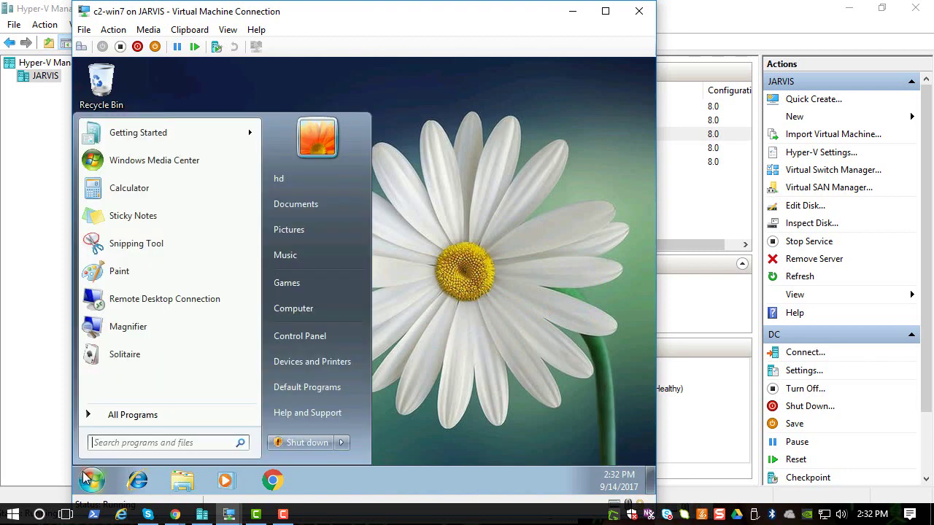
text(cmd)
key(Return)
text(wha)
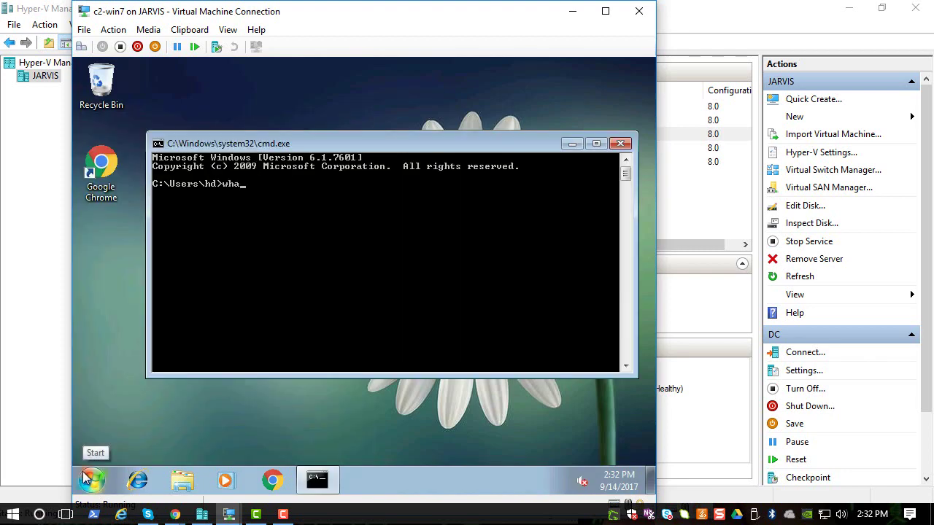
key(BackSpace)
text(omai)
key(Return)
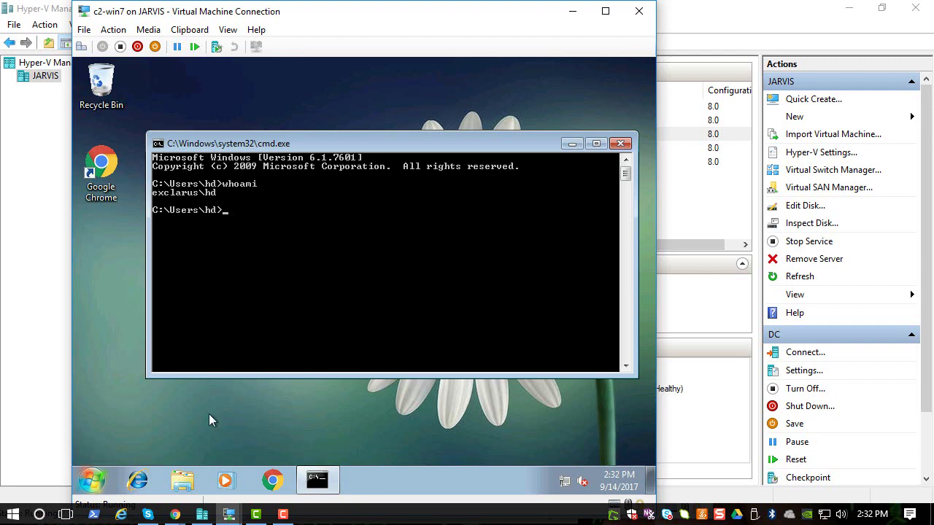
Search 'cmd' in the Start menu, browse all programs, then close the menu
click(93, 483)
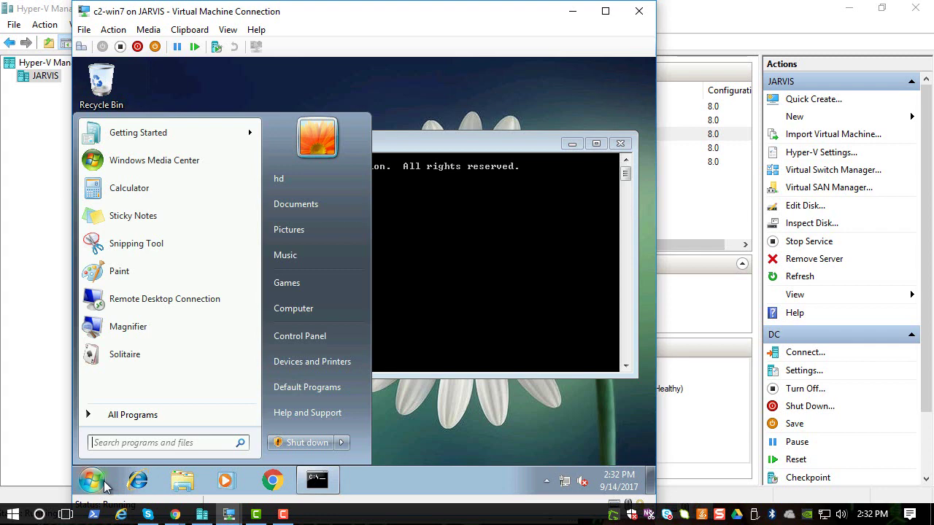
text(cmd)
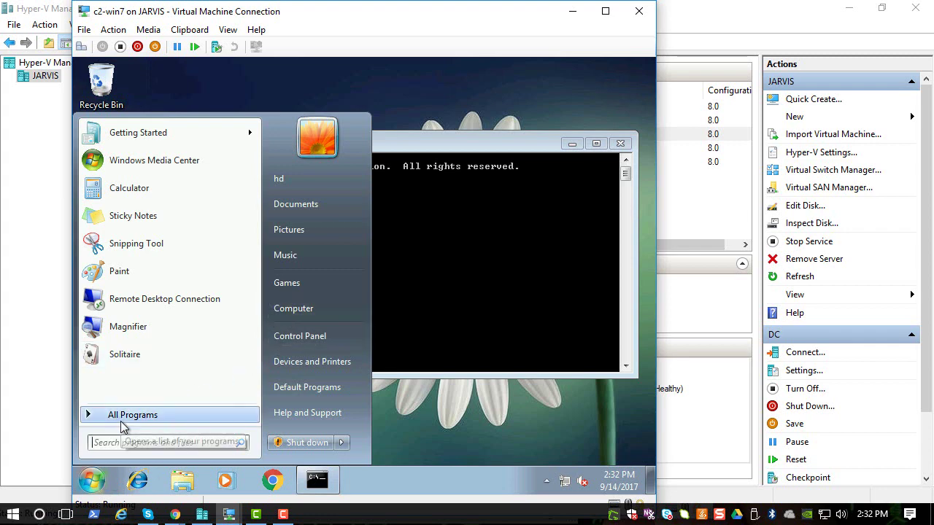
click(122, 425)
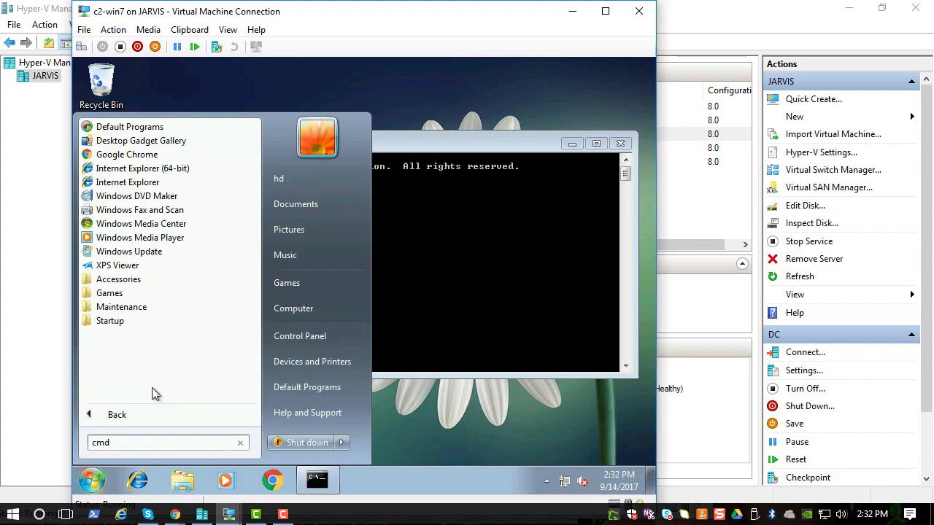
click(372, 376)
Run cmd as administrator, approve the UAC prompt, and nudge the elevated window down
click(90, 479)
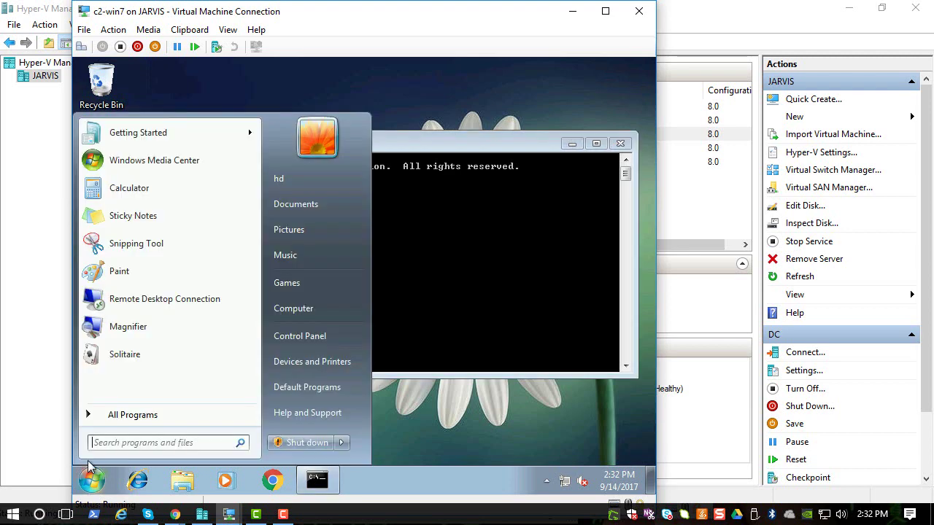
text(cmd)
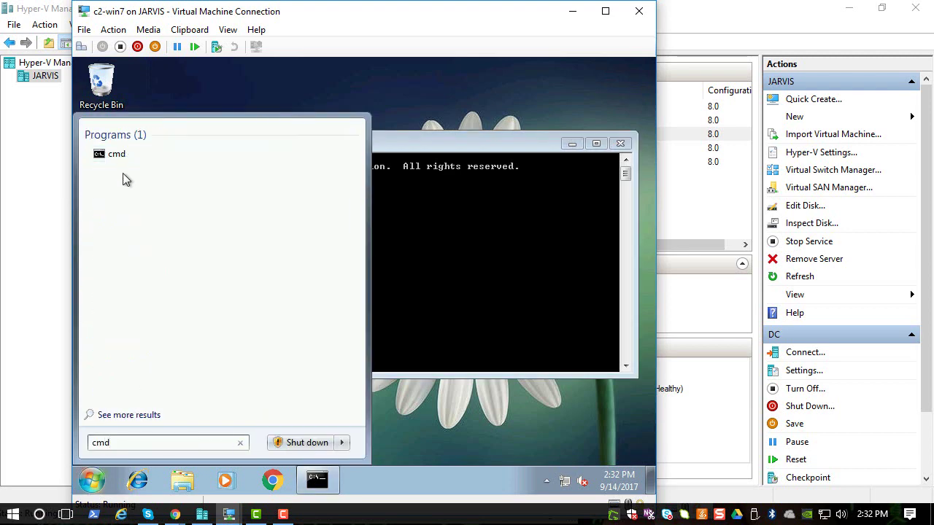
right_click(125, 162)
click(153, 182)
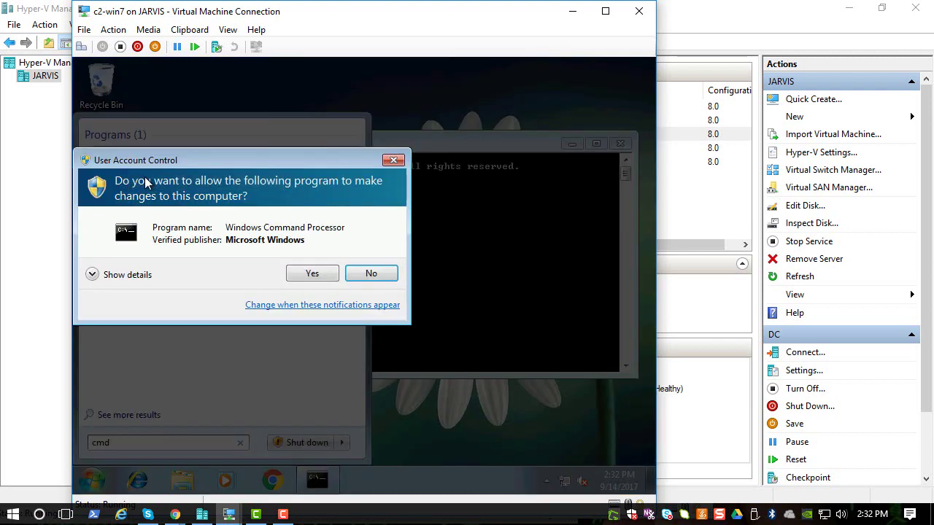
click(299, 273)
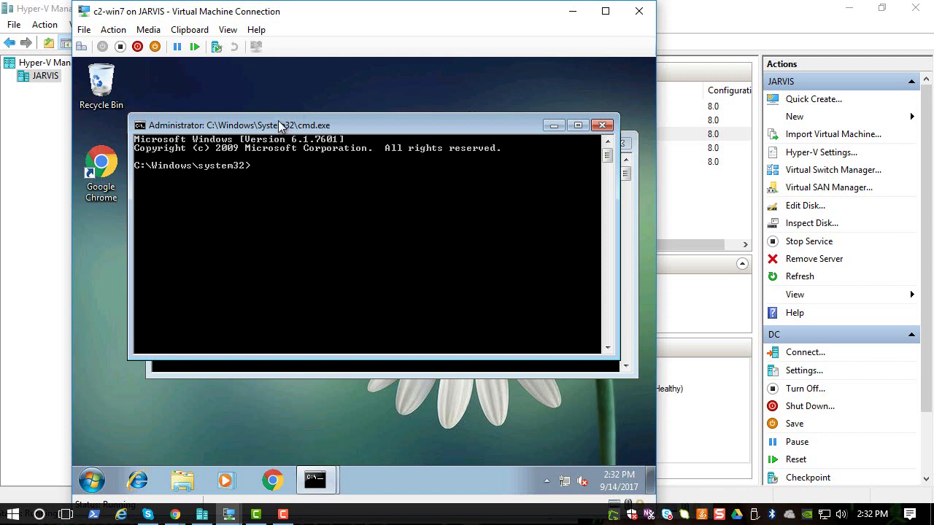
drag(285, 121, 281, 156)
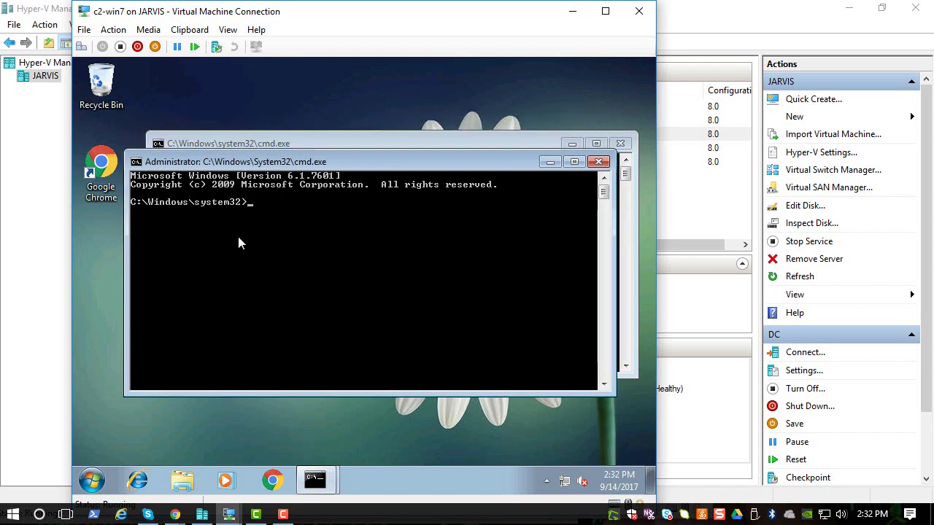